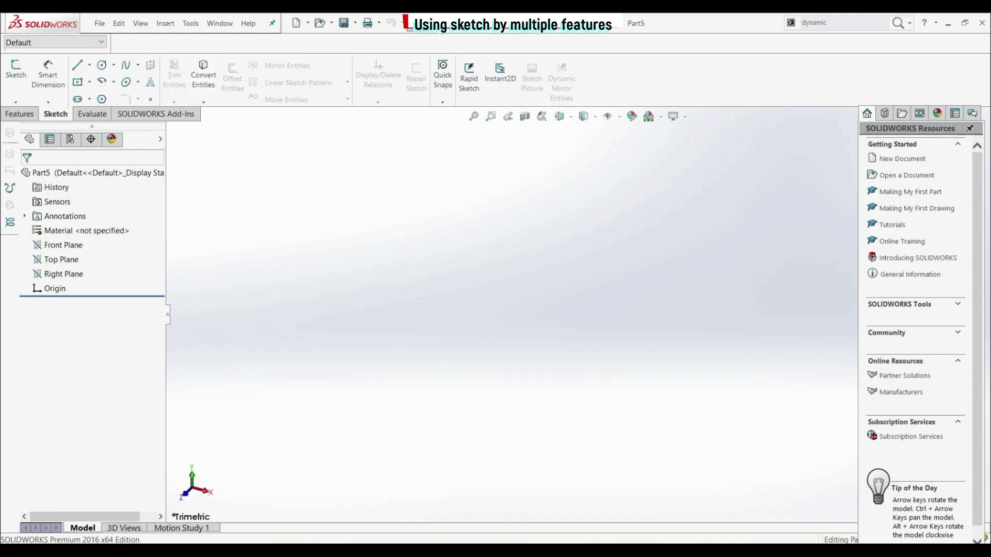
# - Sketch a center rectangle about 228 by 108 mm on the Top Plane, centered on the origin
pyautogui.click(60, 260)
pyautogui.click(16, 74)
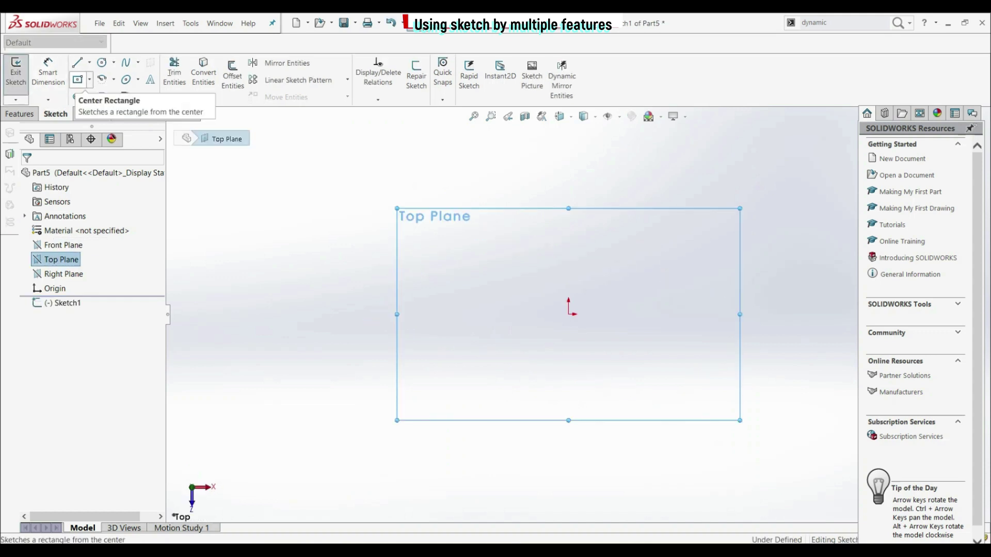
pyautogui.click(77, 79)
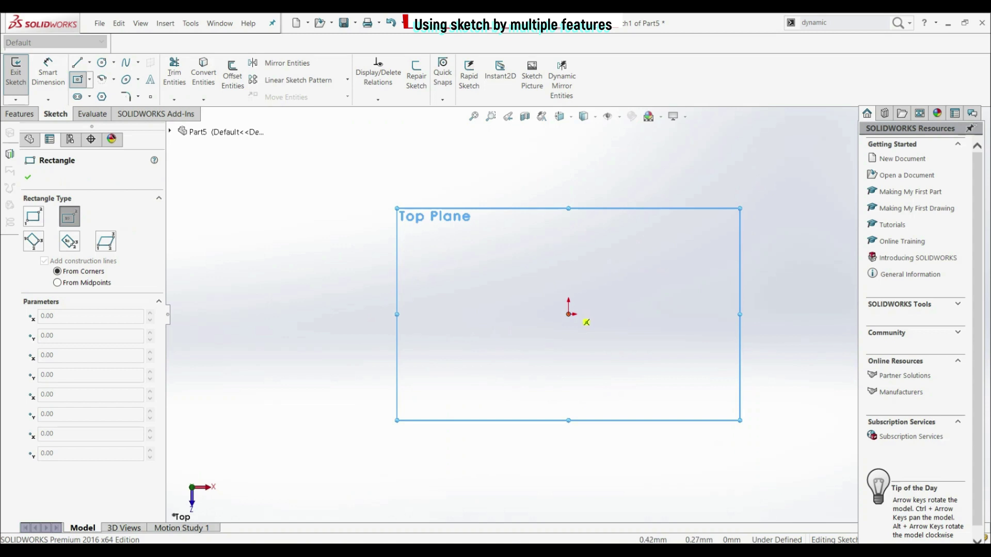
pyautogui.click(568, 314)
pyautogui.click(349, 211)
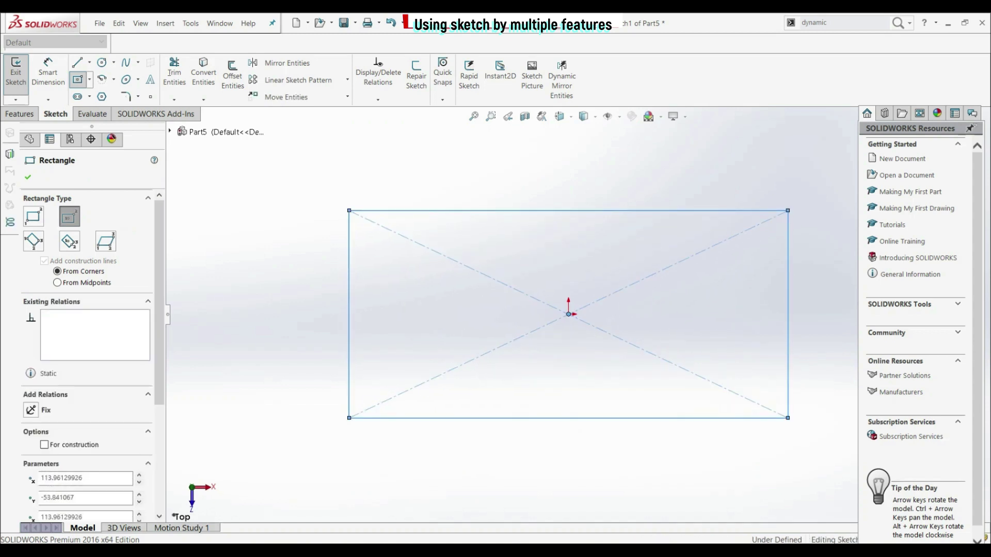
pyautogui.press('Escape')
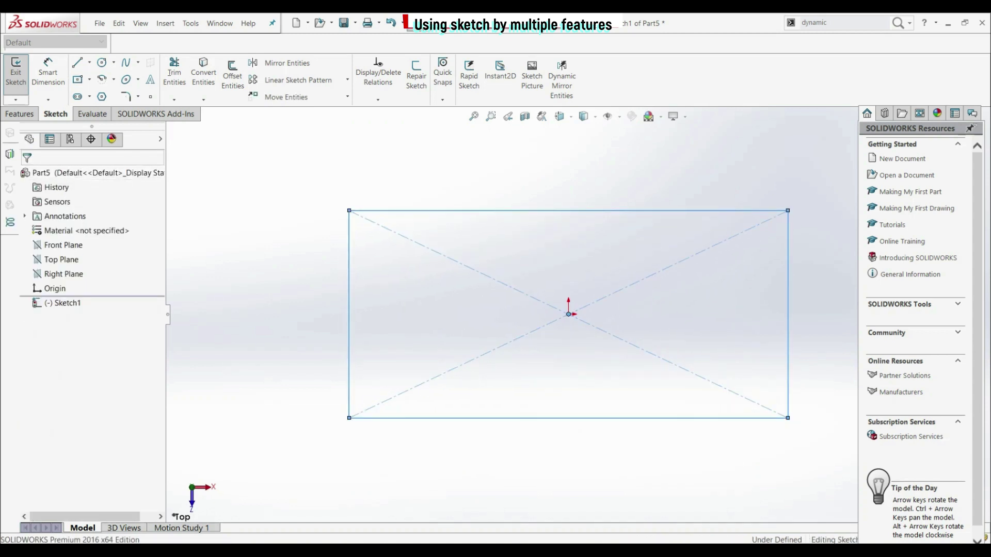
pyautogui.press('Escape')
# - Dimension the rectangle to 200 mm wide and 100 mm high
pyautogui.click(48, 73)
pyautogui.click(568, 418)
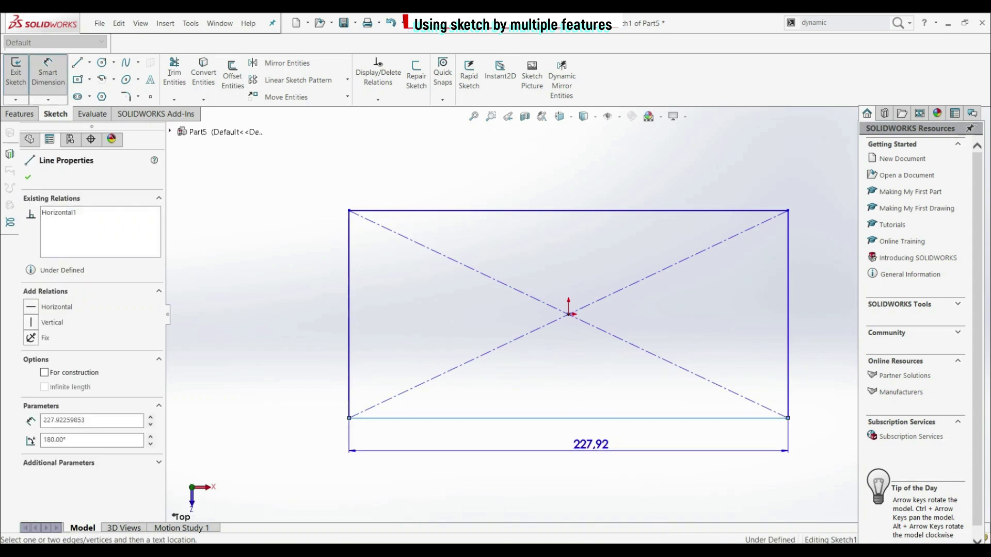
pyautogui.click(583, 448)
pyautogui.write('200')
pyautogui.press('Return')
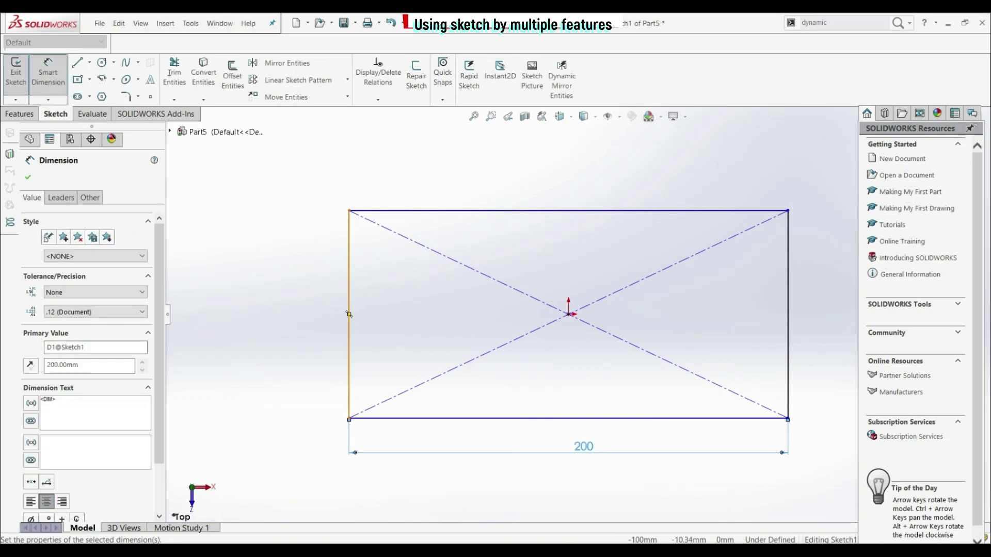
pyautogui.click(348, 310)
pyautogui.click(309, 336)
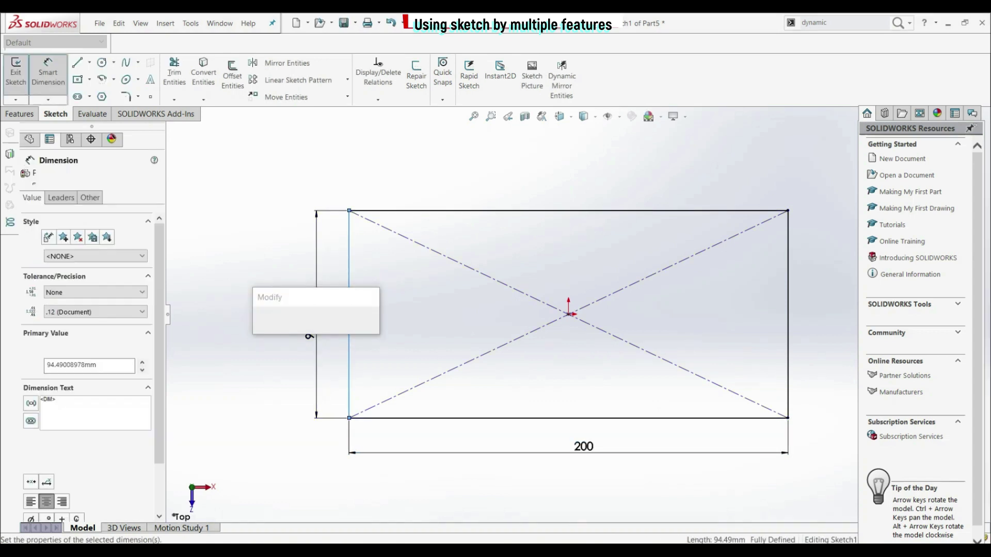
pyautogui.write('100')
pyautogui.press('Return')
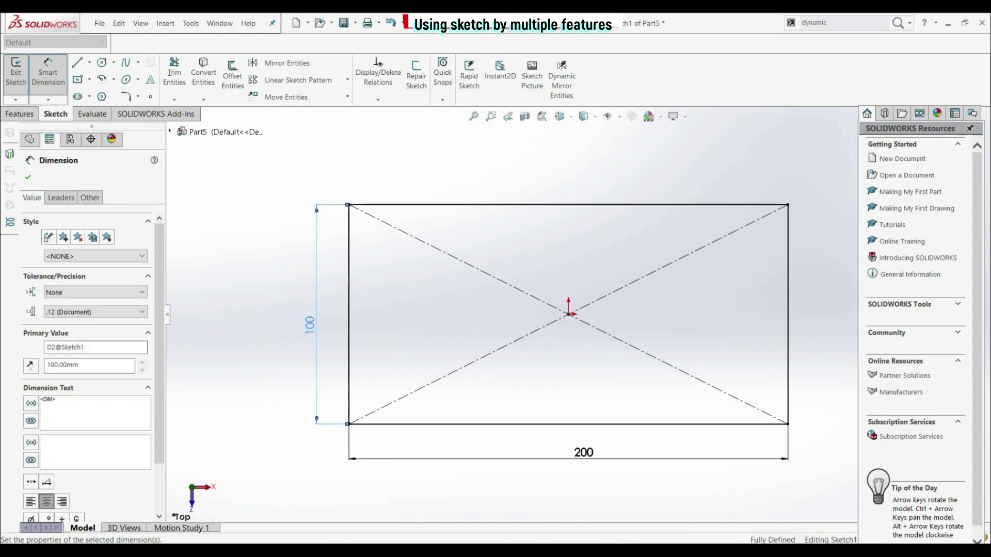
pyautogui.click(27, 177)
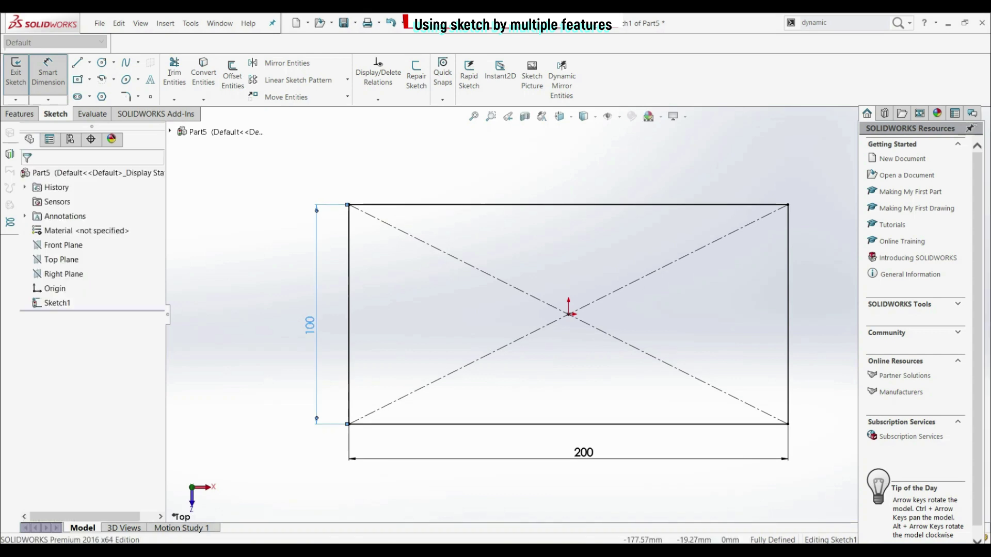
pyautogui.press('Escape')
# - Sketch a circle with a radius of about 25 mm centered on the origin inside the rectangle
pyautogui.click(101, 62)
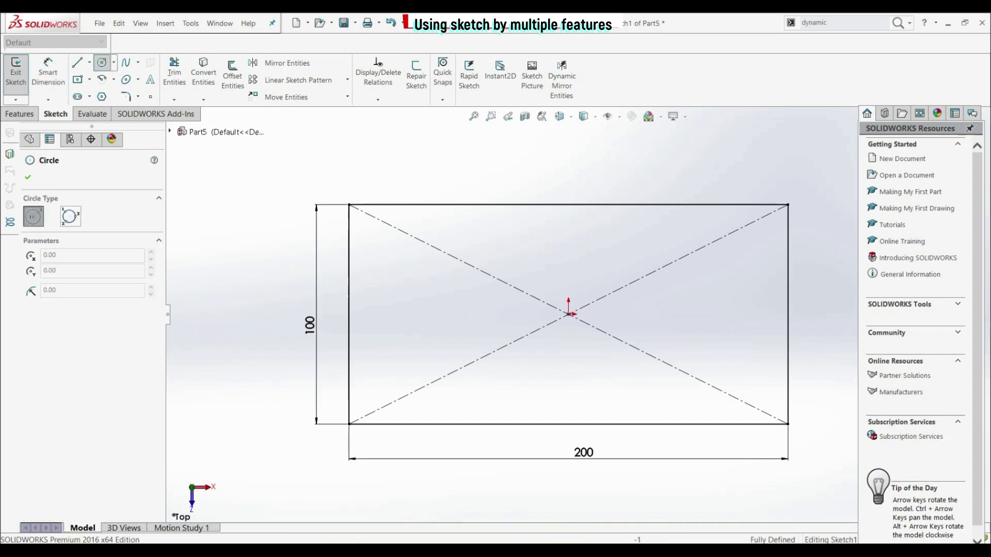
pyautogui.click(568, 314)
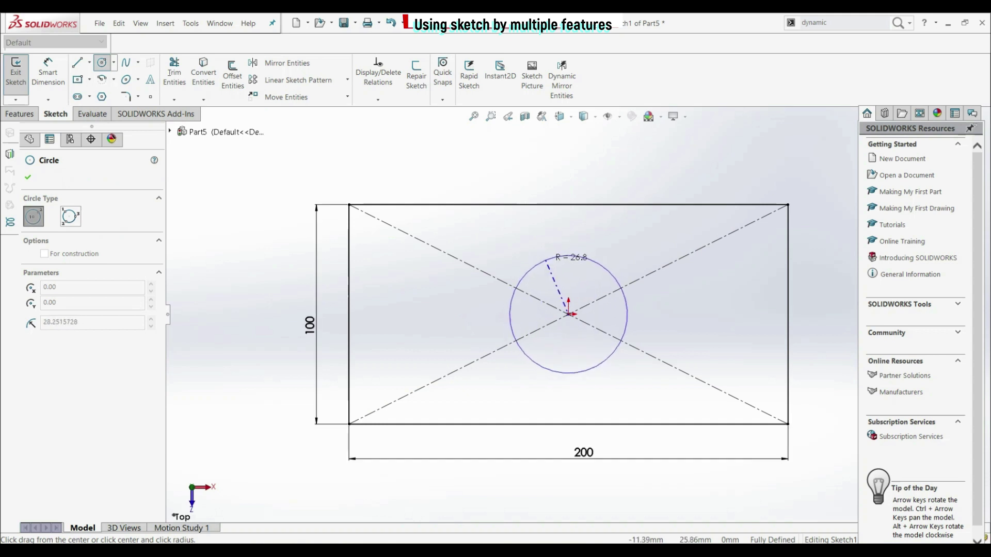
pyautogui.click(544, 265)
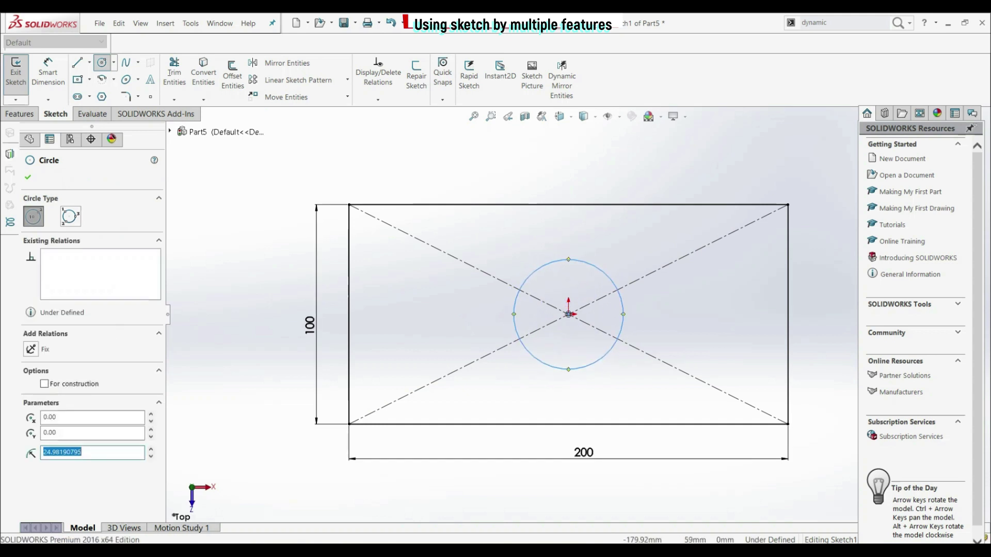
pyautogui.click(28, 177)
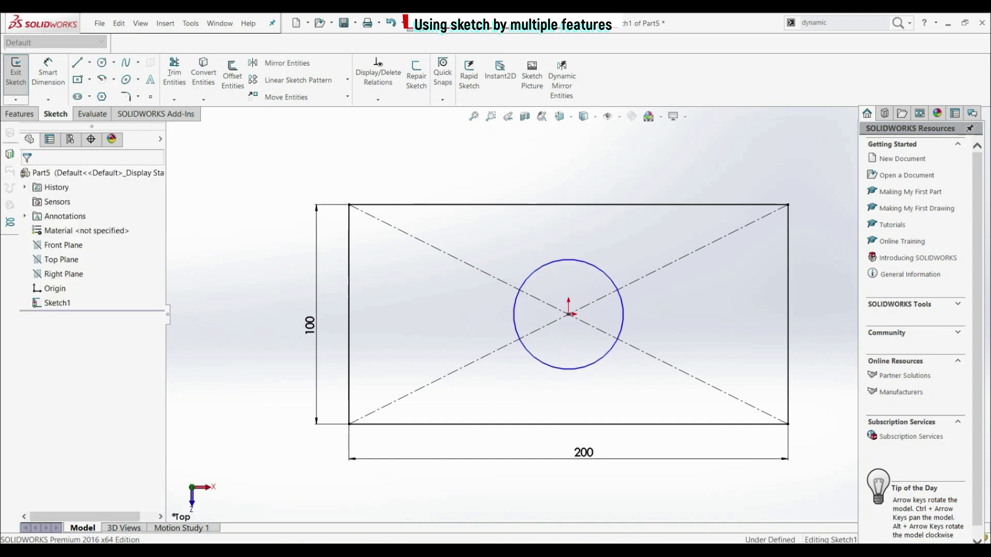
# - Dimension the circle's diameter to 50 mm
pyautogui.click(48, 72)
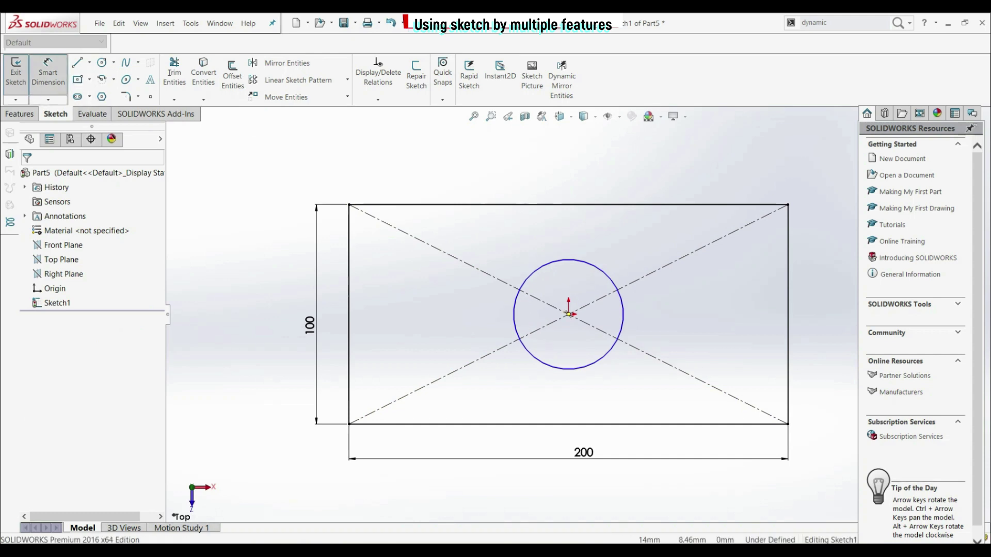
pyautogui.click(586, 260)
pyautogui.click(606, 183)
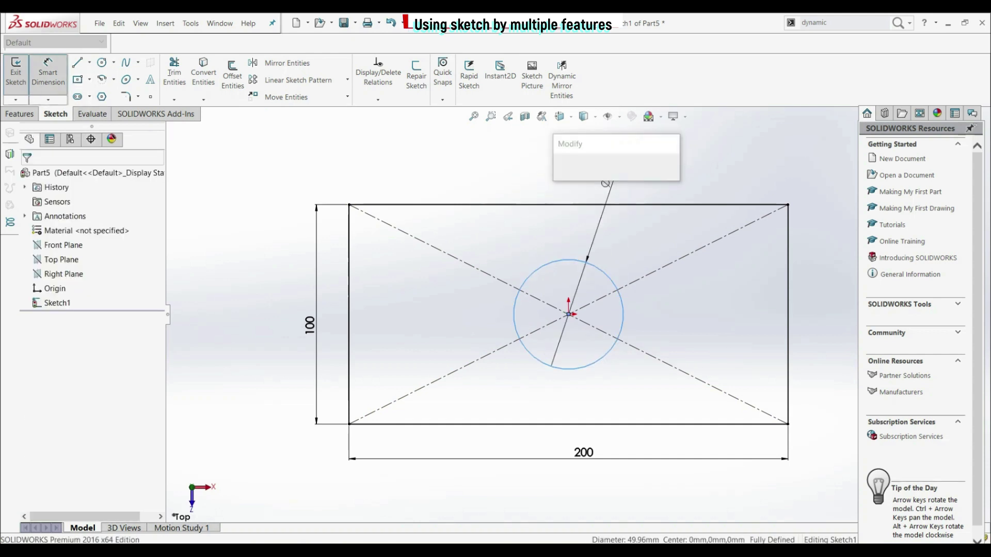
pyautogui.write('50')
pyautogui.press('Return')
pyautogui.write('50')
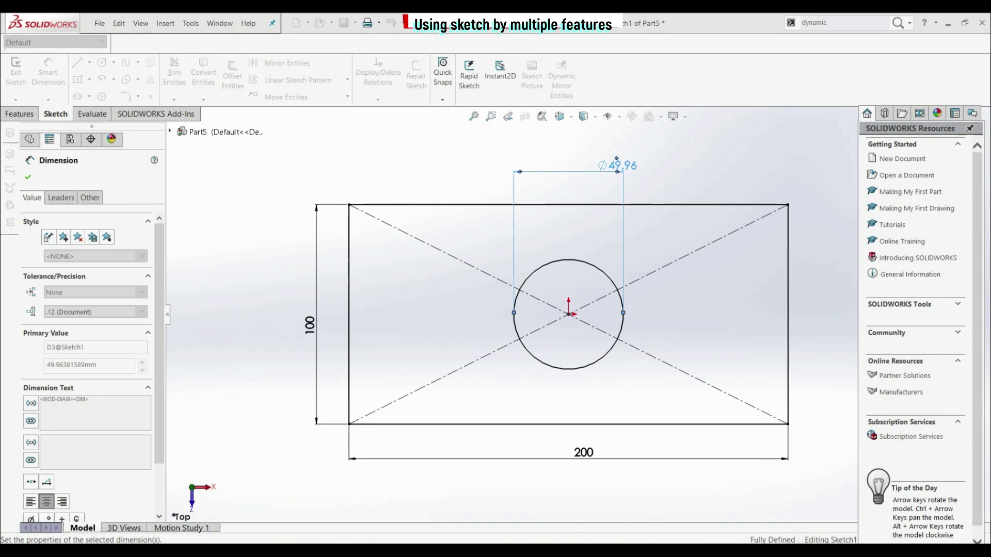
pyautogui.press('Return')
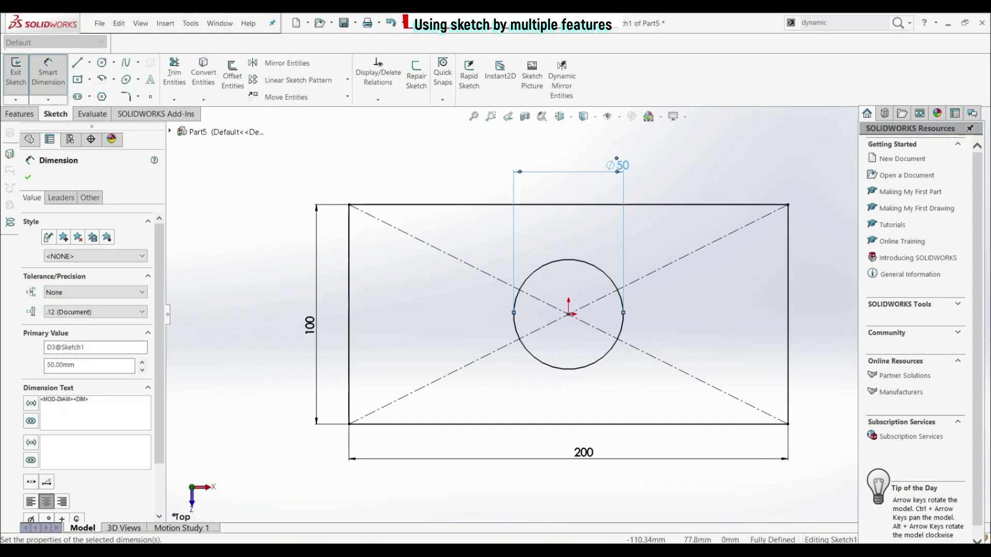
pyautogui.click(28, 177)
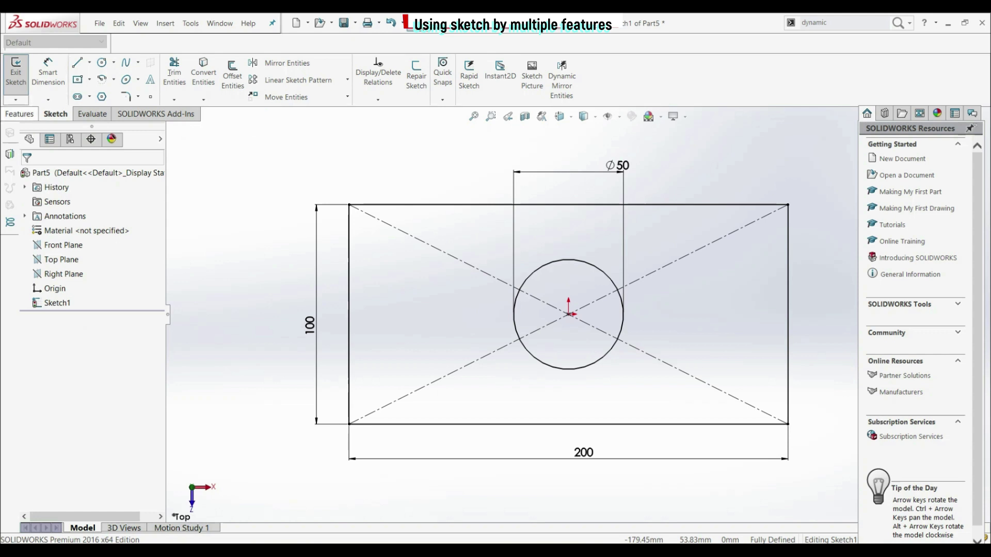
# - Extrude both the circular region and the surrounding rectangular region as a boss with a blind depth of 50 mm
pyautogui.click(19, 114)
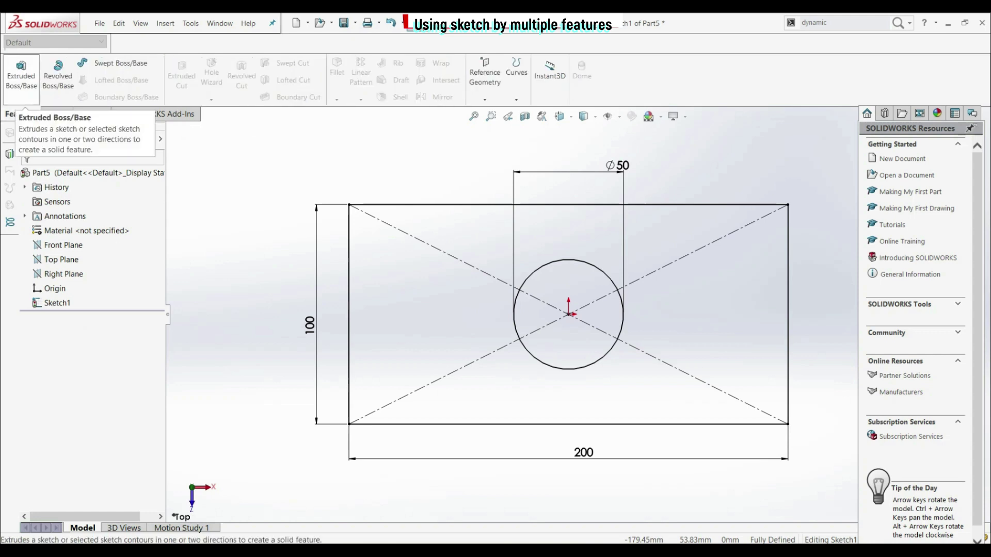
pyautogui.click(21, 75)
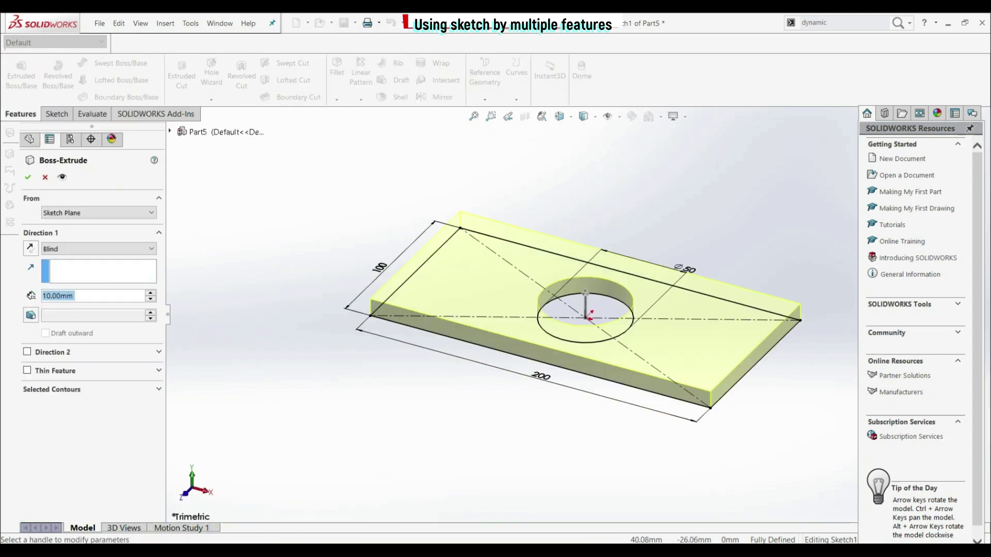
pyautogui.scroll(-1, 690, 234)
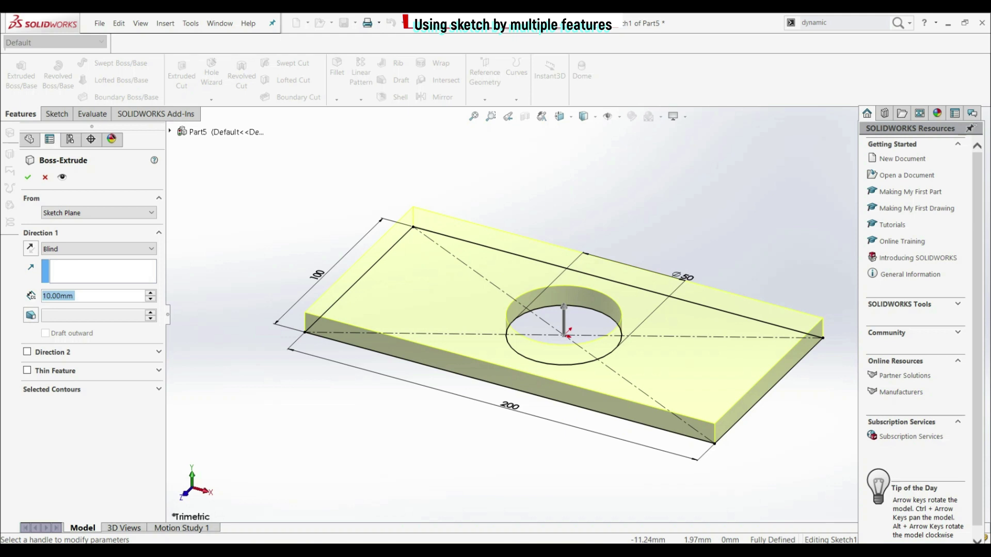
pyautogui.click(158, 389)
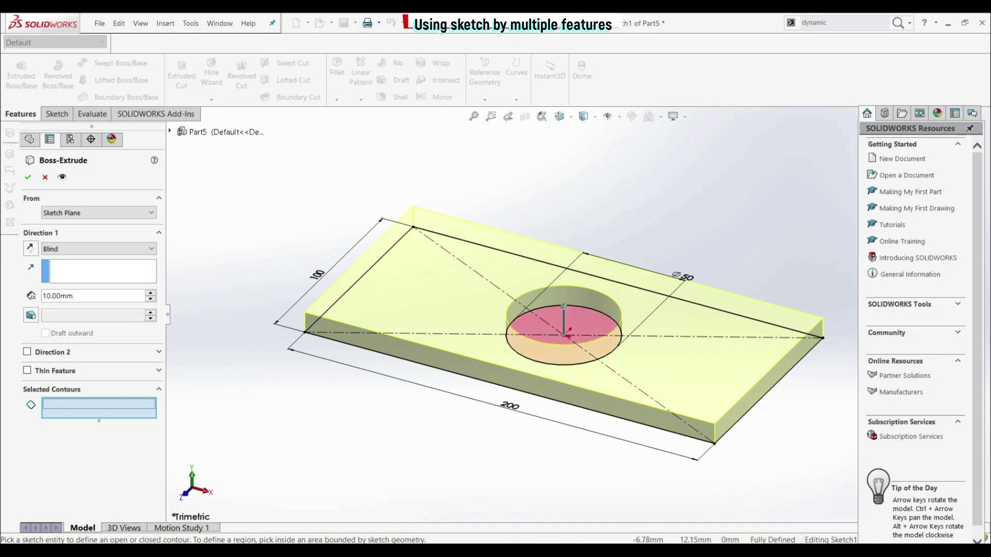
pyautogui.click(552, 349)
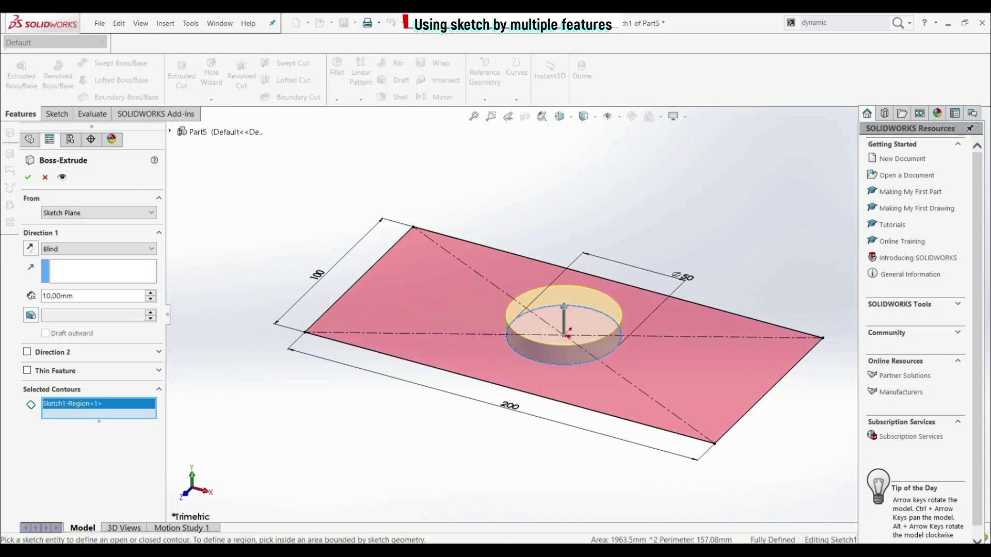
pyautogui.click(439, 309)
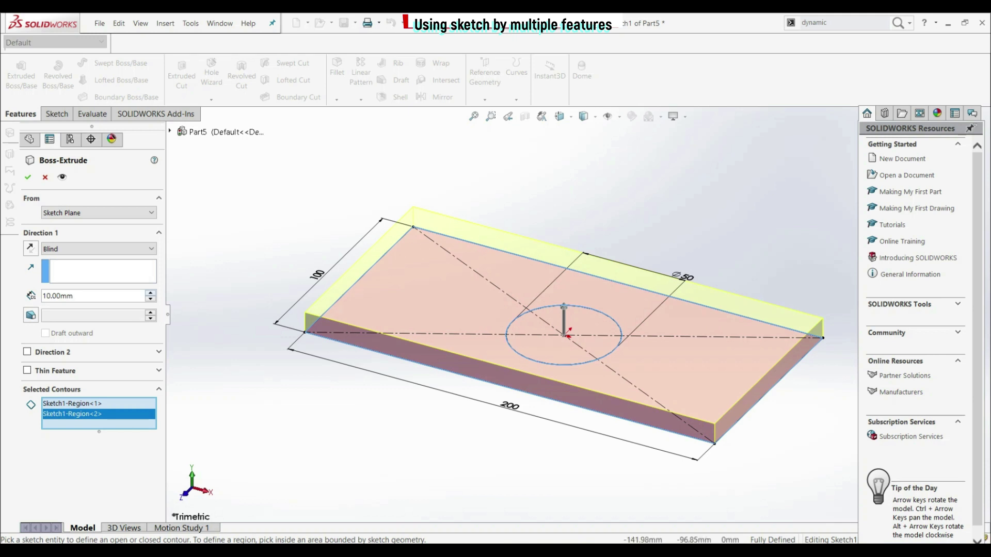
pyautogui.write('50')
pyautogui.press('Return')
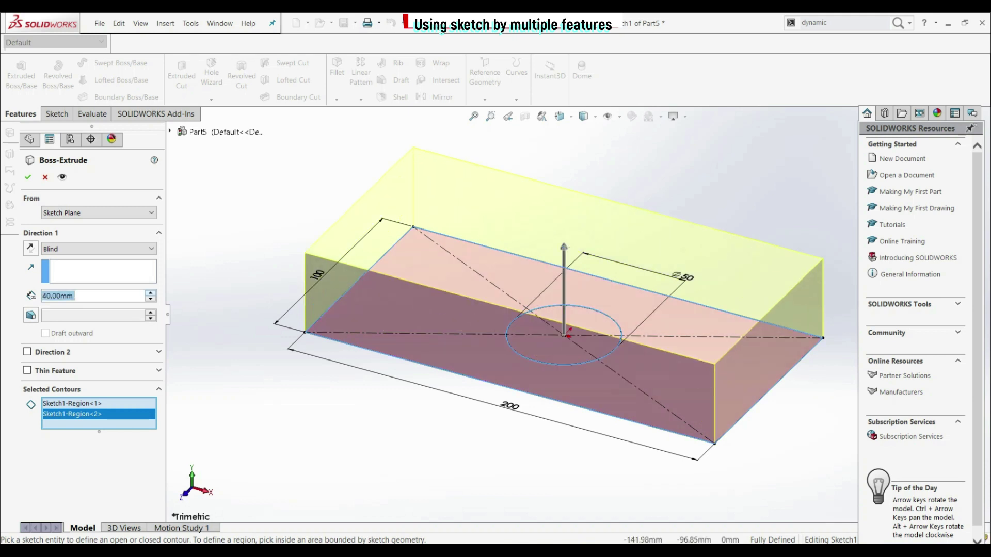
pyautogui.press('Return')
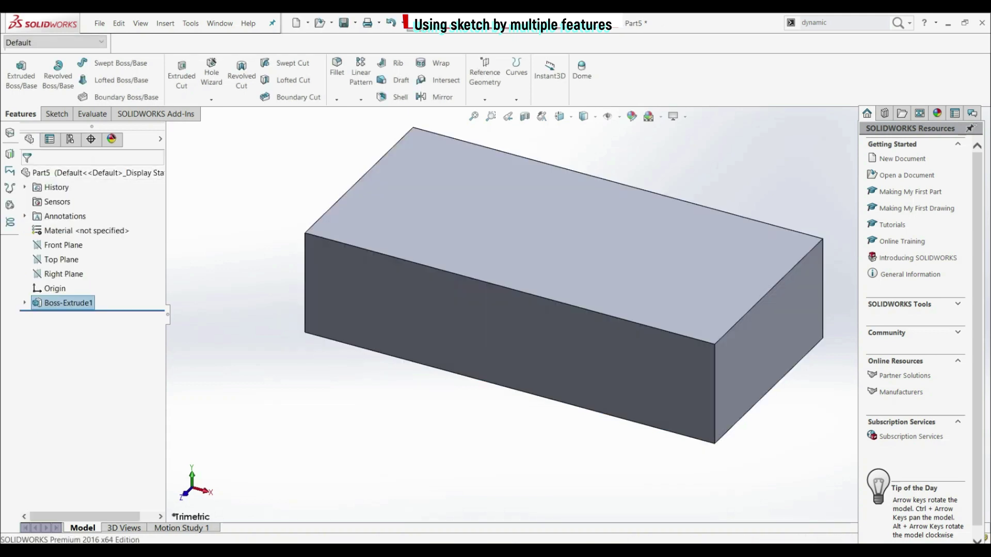
# - Start an extruded cut that reuses Sketch1 from under the block's extrusion
pyautogui.moveTo(564, 310); pyautogui.dragTo(465, 305, button='middle')
pyautogui.moveTo(614, 217); pyautogui.dragTo(578, 312, button='middle')
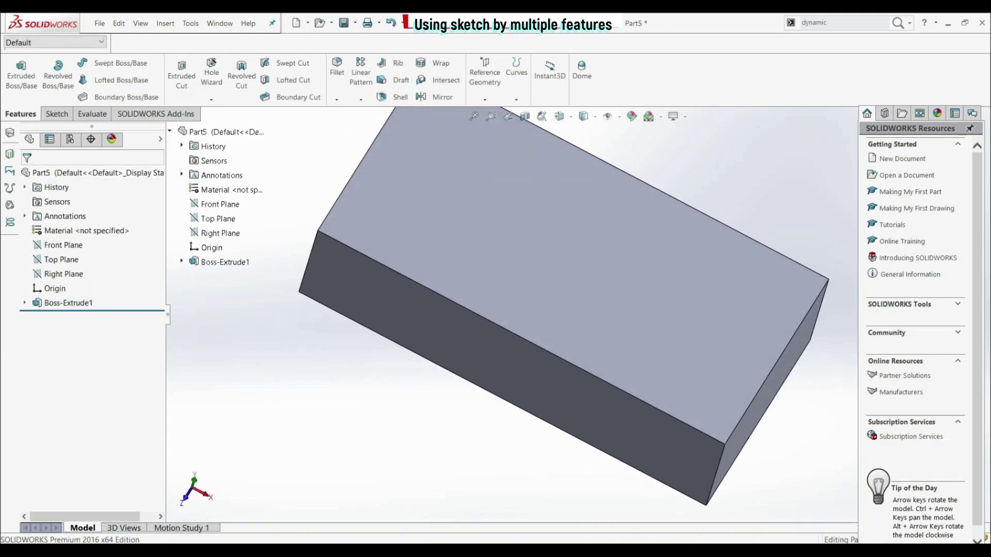
pyautogui.scroll(4, 578, 312)
pyautogui.scroll(-2, 622, 249)
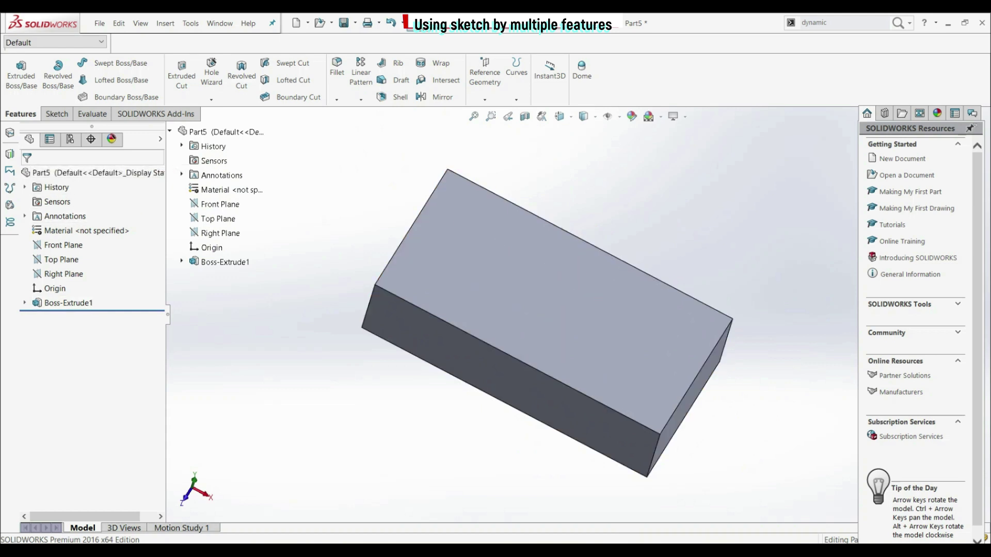
pyautogui.click(24, 302)
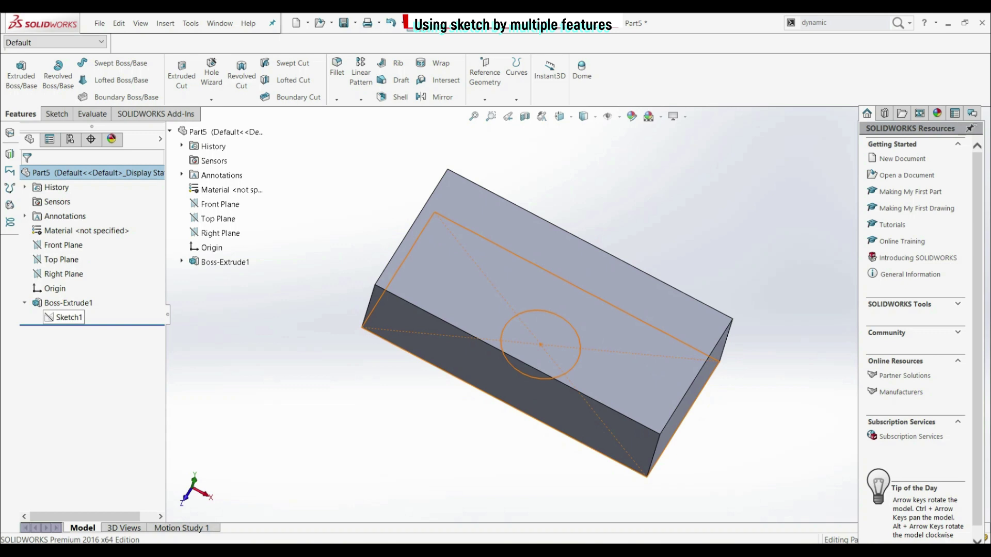
pyautogui.click(63, 317)
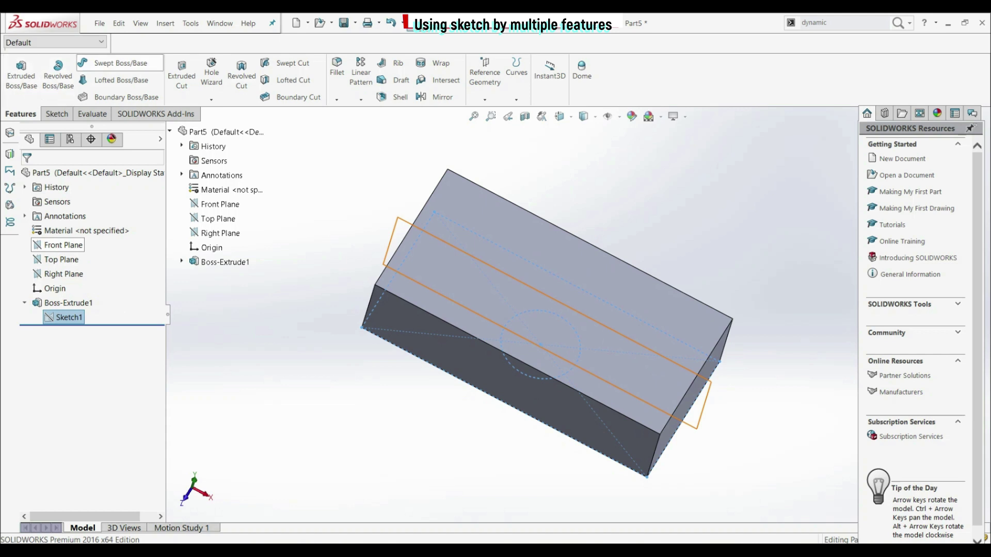
pyautogui.click(181, 72)
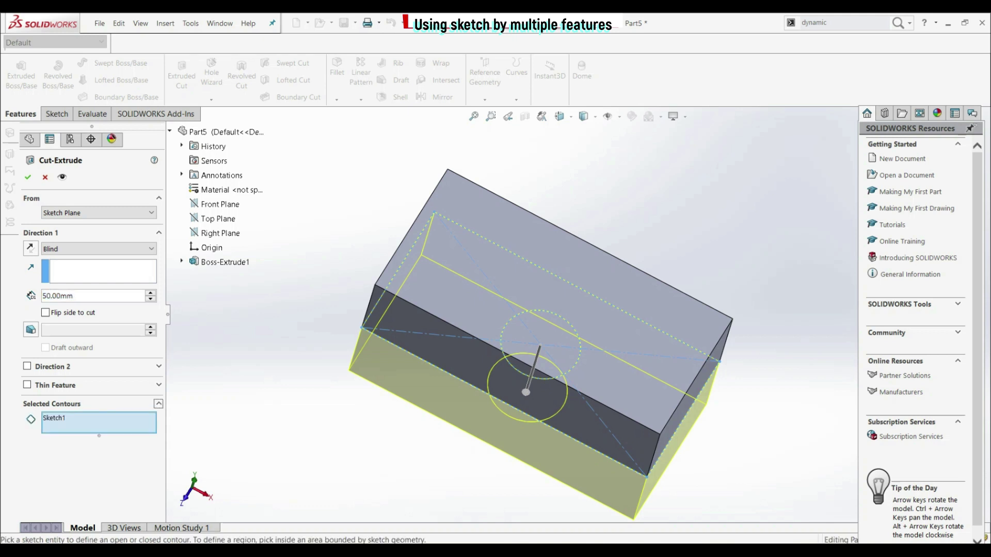
# - Replace the whole sketch in the cut's selected contours with only the circular region
pyautogui.rightClick(58, 418)
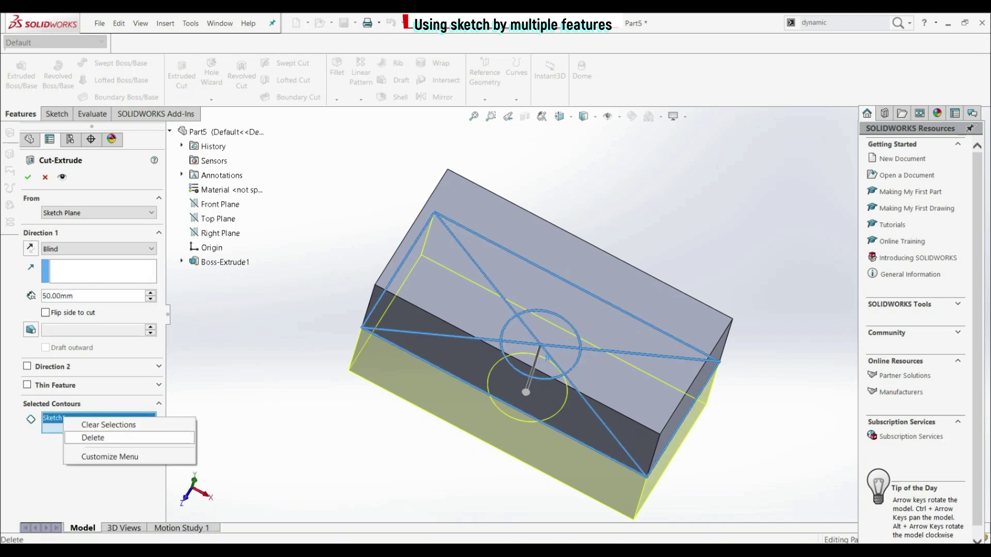
pyautogui.click(93, 438)
pyautogui.moveTo(540, 361)
pyautogui.mouseDown(button='middle')
pyautogui.moveTo(547, 279)
pyautogui.moveTo(542, 305)
pyautogui.moveTo(581, 305)
pyautogui.moveTo(570, 309)
pyautogui.mouseUp(button='middle')
pyautogui.click(540, 346)
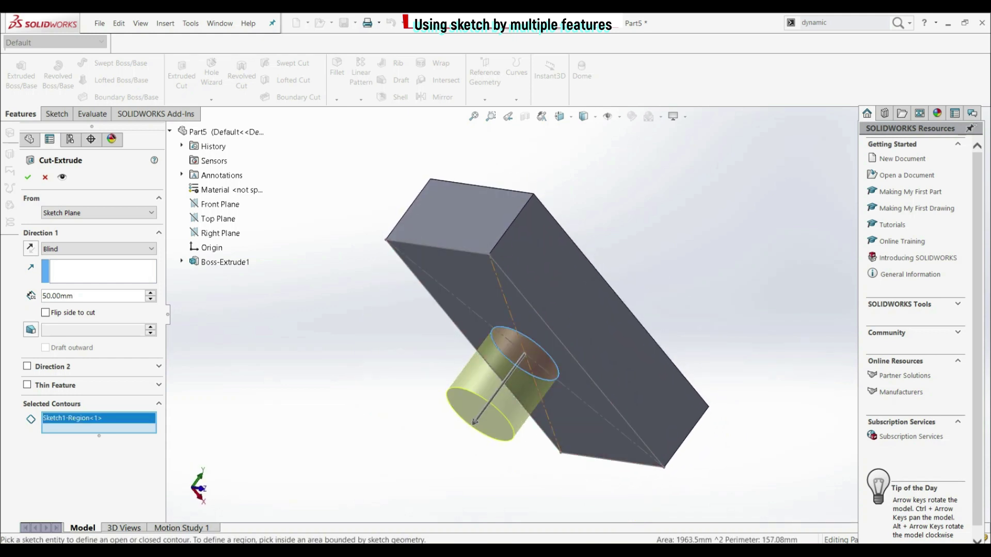
pyautogui.moveTo(508, 307); pyautogui.dragTo(542, 291, button='middle')
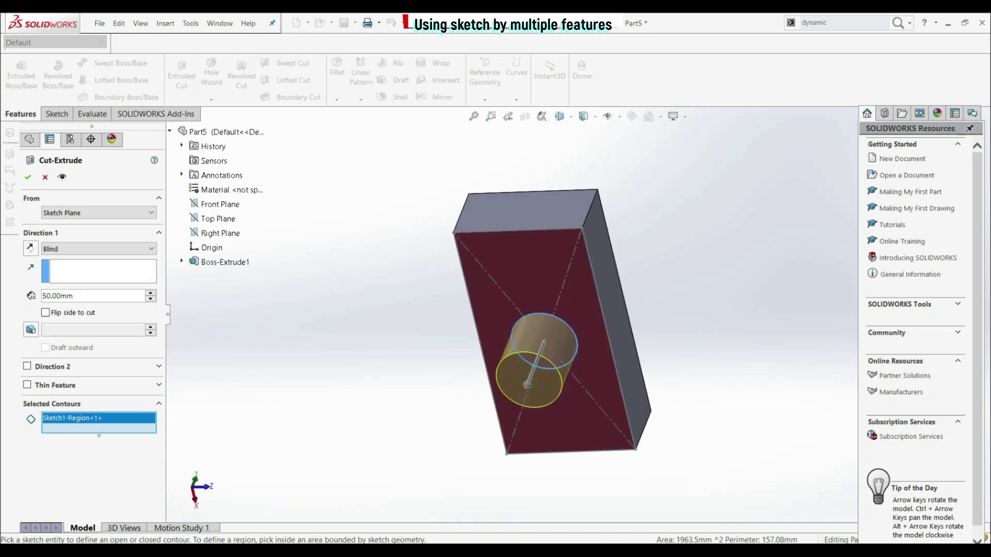
pyautogui.moveTo(527, 276); pyautogui.dragTo(559, 323, button='middle')
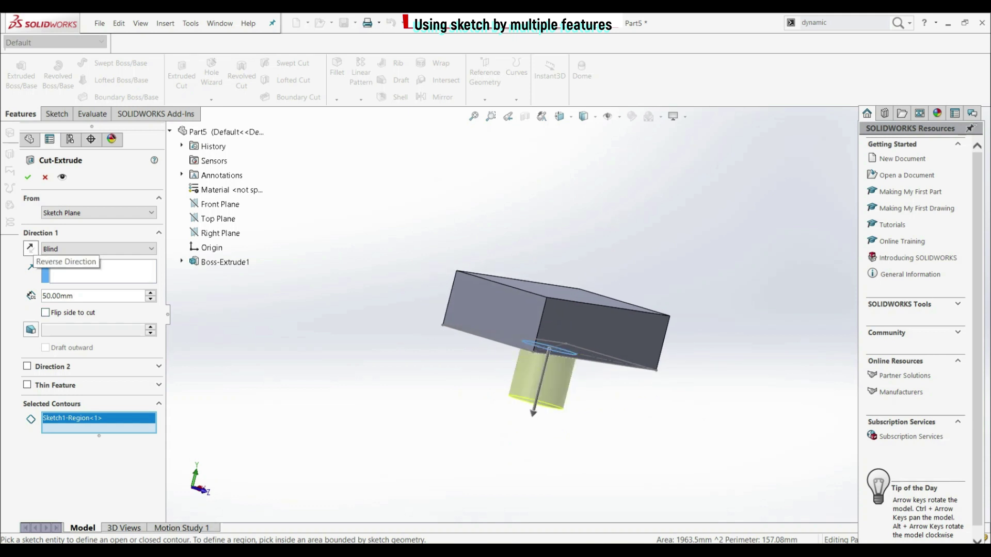
# - Reverse the cut's direction into the block and start it at a 25 mm offset from the sketch plane
pyautogui.click(30, 248)
pyautogui.press('Up')
pyautogui.press('Up')
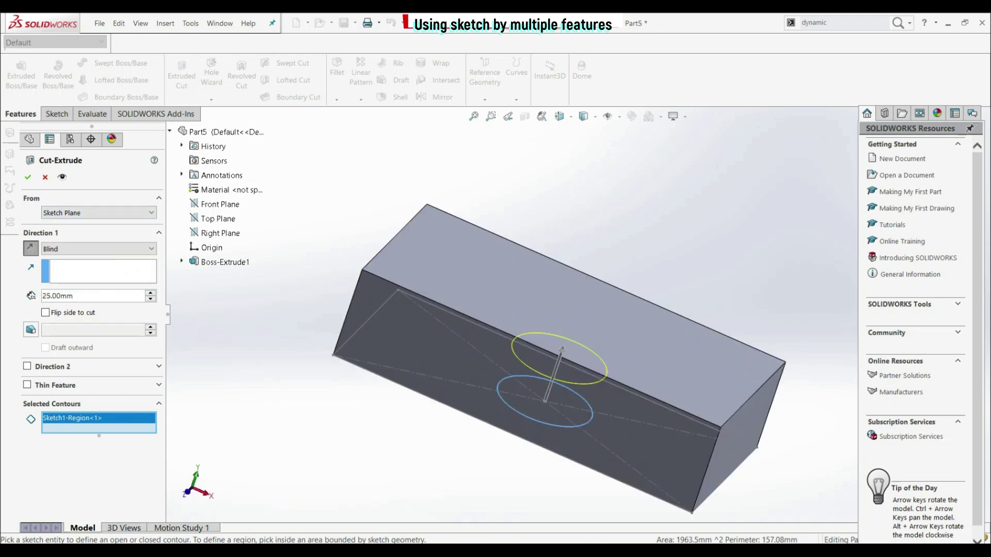
pyautogui.click(98, 212)
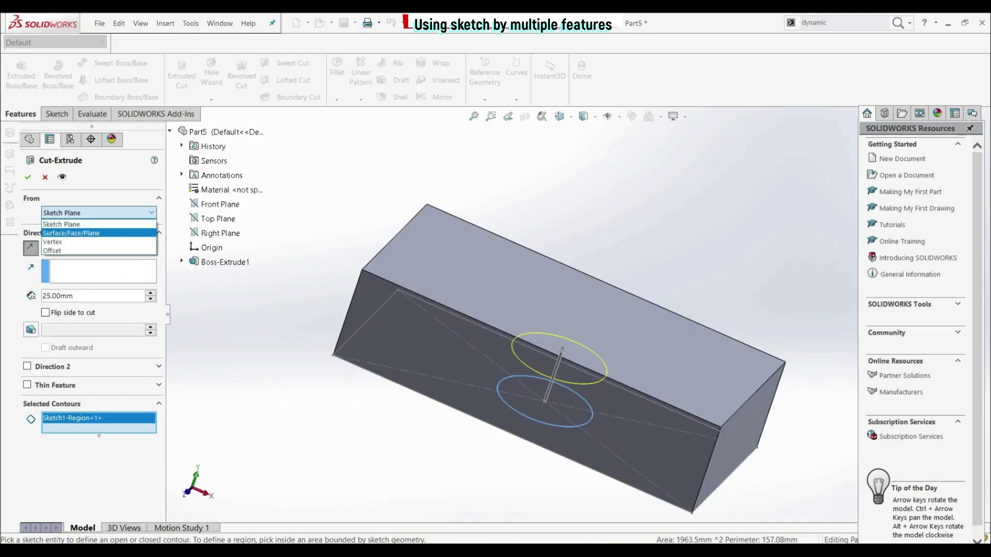
pyautogui.click(98, 250)
pyautogui.click(56, 232)
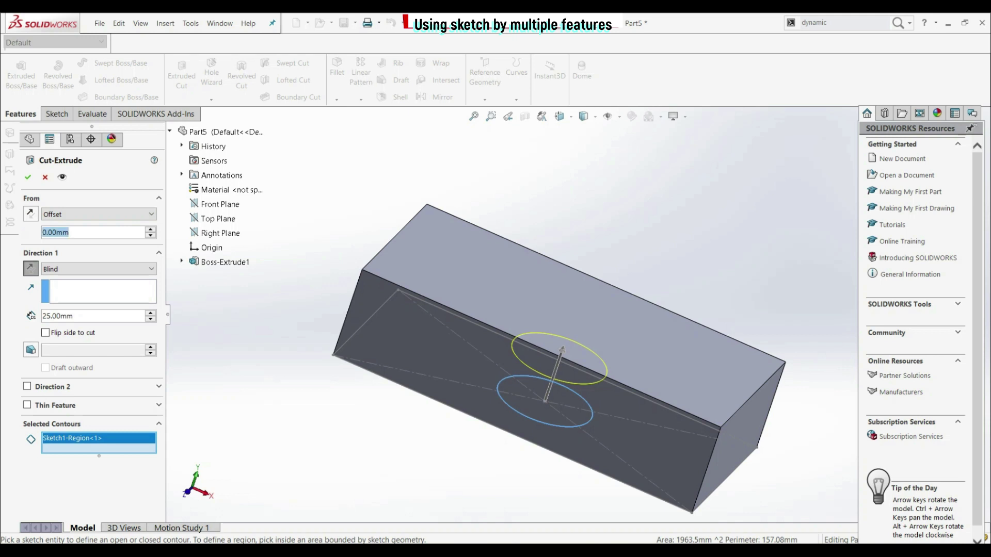
pyautogui.write('25')
pyautogui.press('Return')
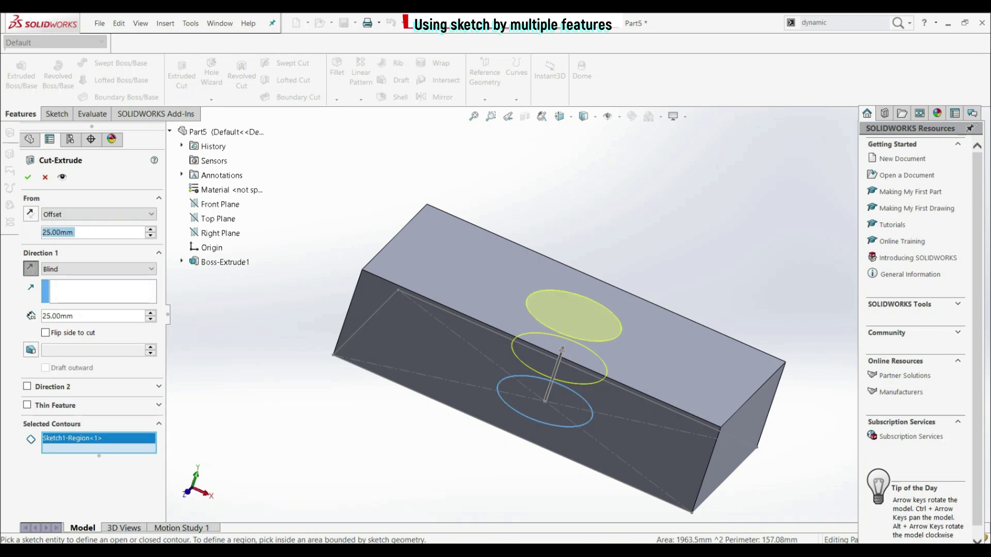
# - Set the cut's end condition to Through All and complete the circular cut
pyautogui.moveTo(536, 372); pyautogui.dragTo(537, 338, button='middle')
pyautogui.click(98, 269)
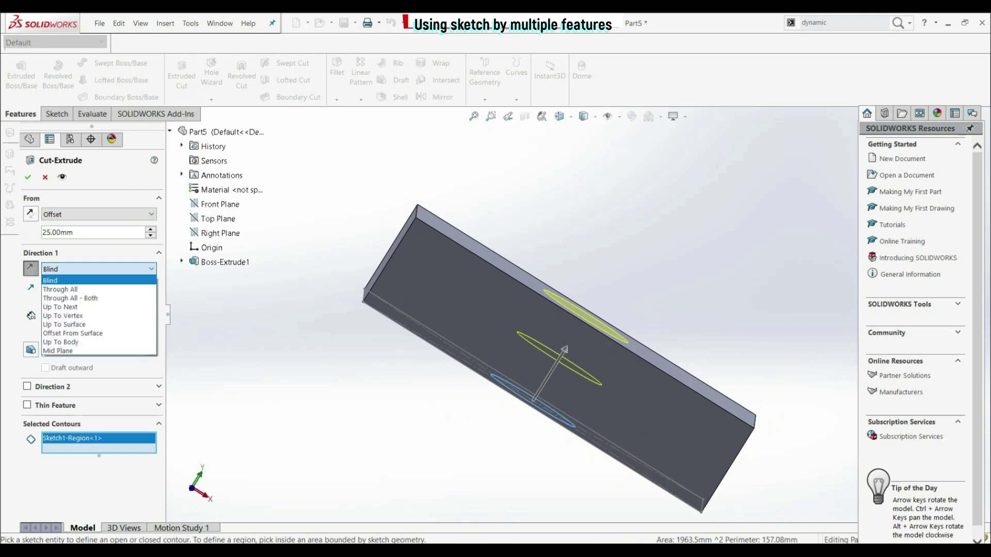
pyautogui.click(59, 289)
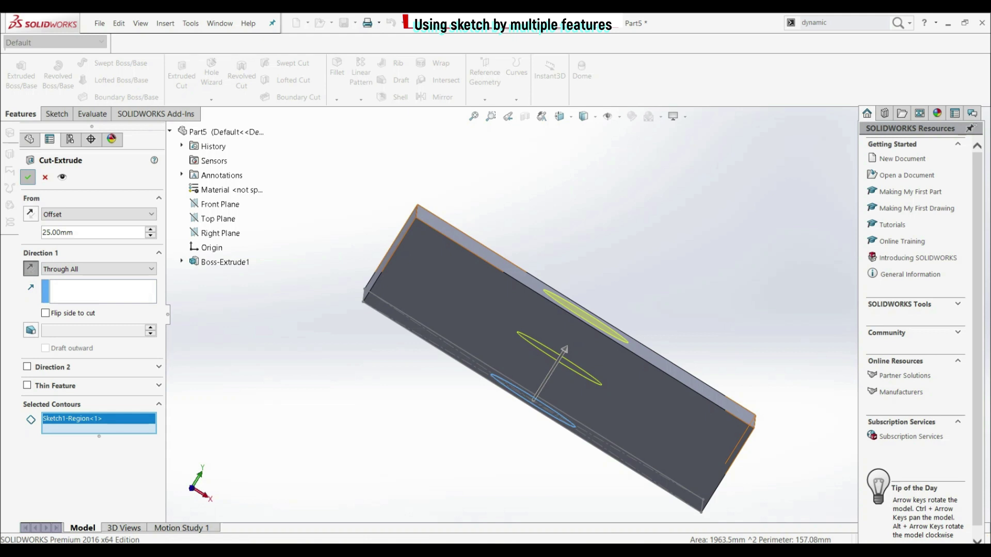
pyautogui.click(28, 177)
pyautogui.moveTo(568, 309); pyautogui.dragTo(527, 384, button='middle')
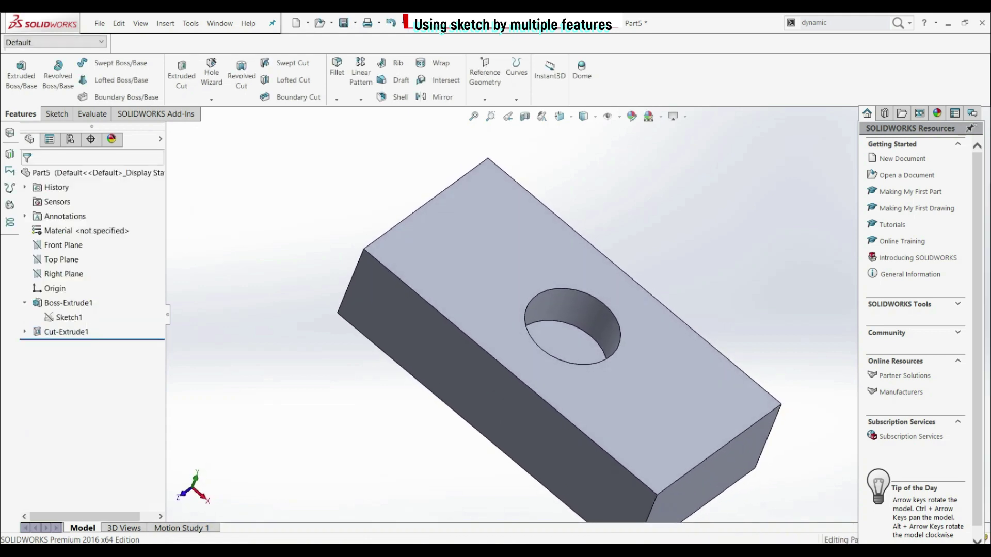
# - Examine the circular cut and compare the sketches listed under the block's extrusion and the cut
pyautogui.moveTo(578, 330); pyautogui.dragTo(583, 361, button='middle')
pyautogui.scroll(-2, 583, 361)
pyautogui.scroll(2, 473, 361)
pyautogui.scroll(1, 577, 315)
pyautogui.moveTo(577, 314); pyautogui.dragTo(593, 304, button='middle')
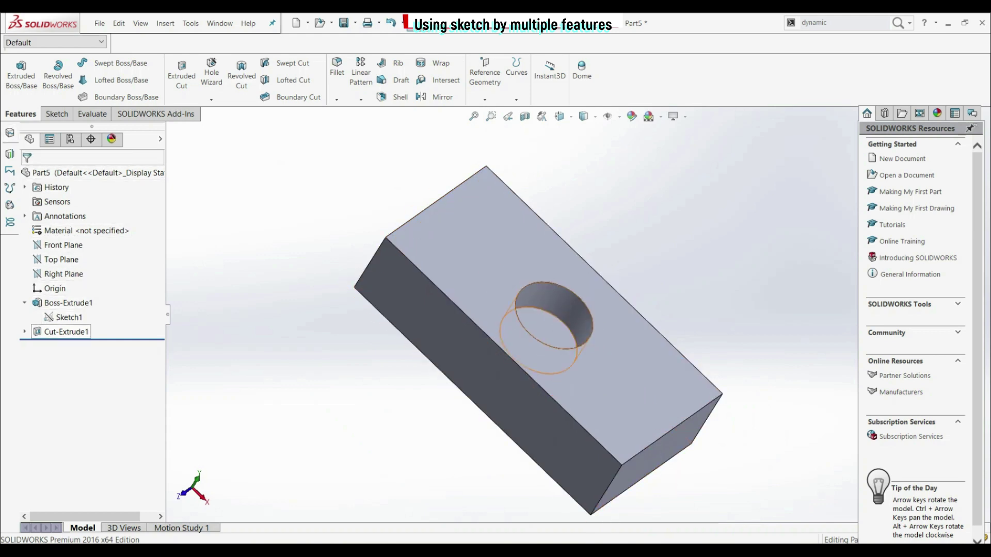
pyautogui.click(24, 332)
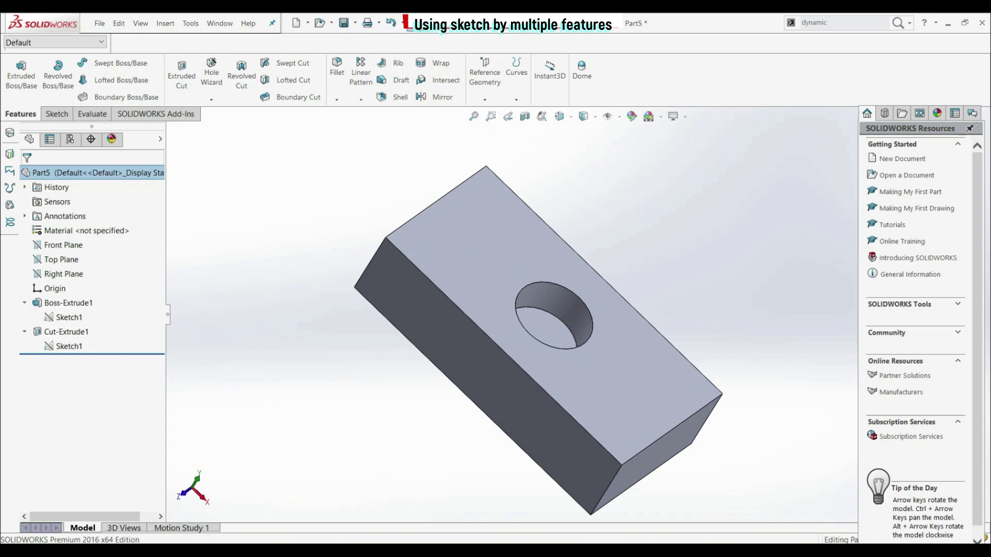
pyautogui.click(69, 318)
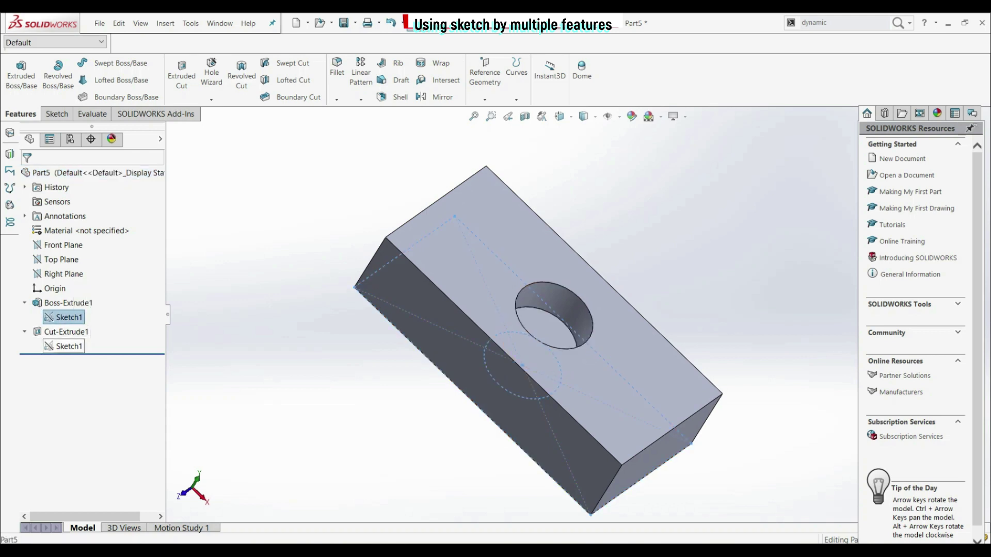
pyautogui.click(68, 346)
pyautogui.click(69, 346)
pyautogui.press('Escape')
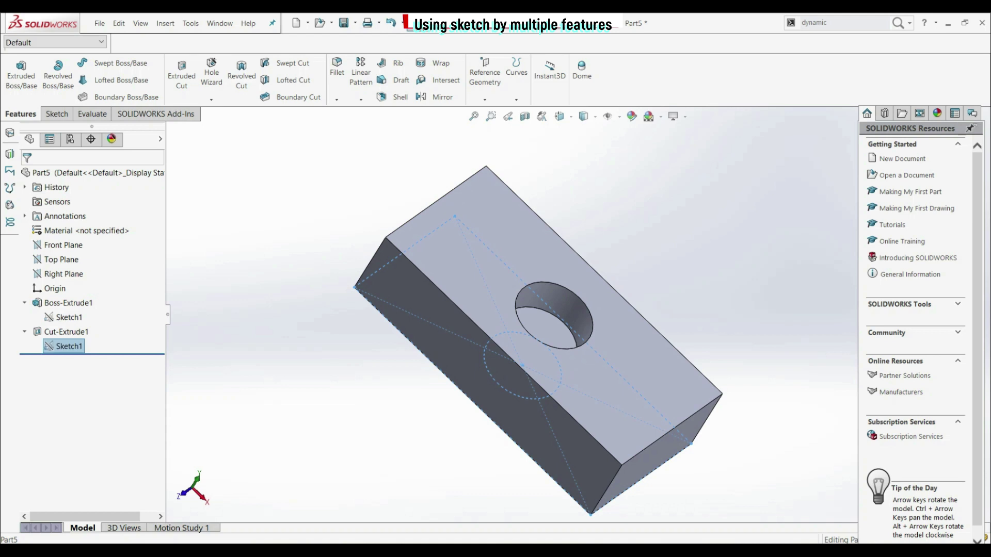
pyautogui.click(69, 318)
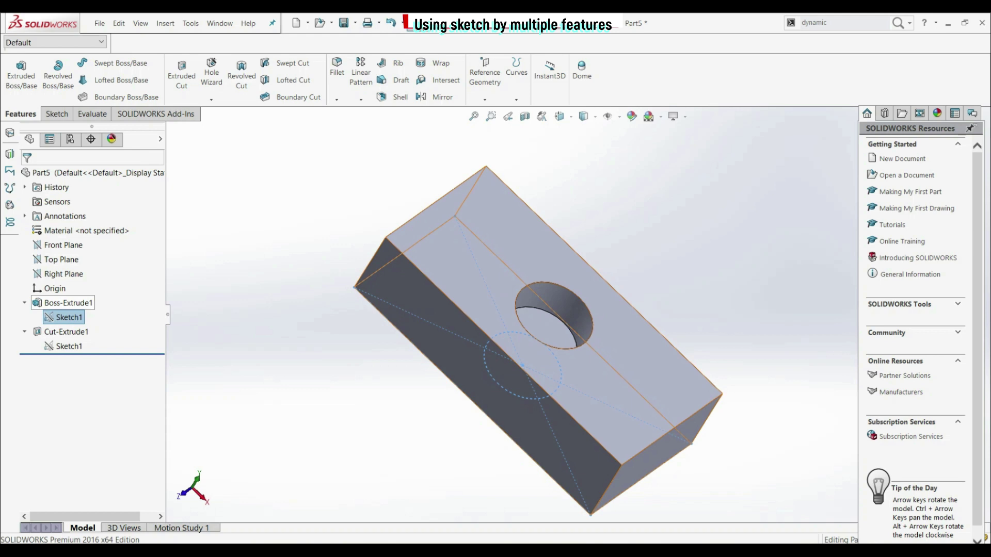
# - Rename the block's extrusion as Feature1 and the circular cut as Feature2
pyautogui.click(67, 303)
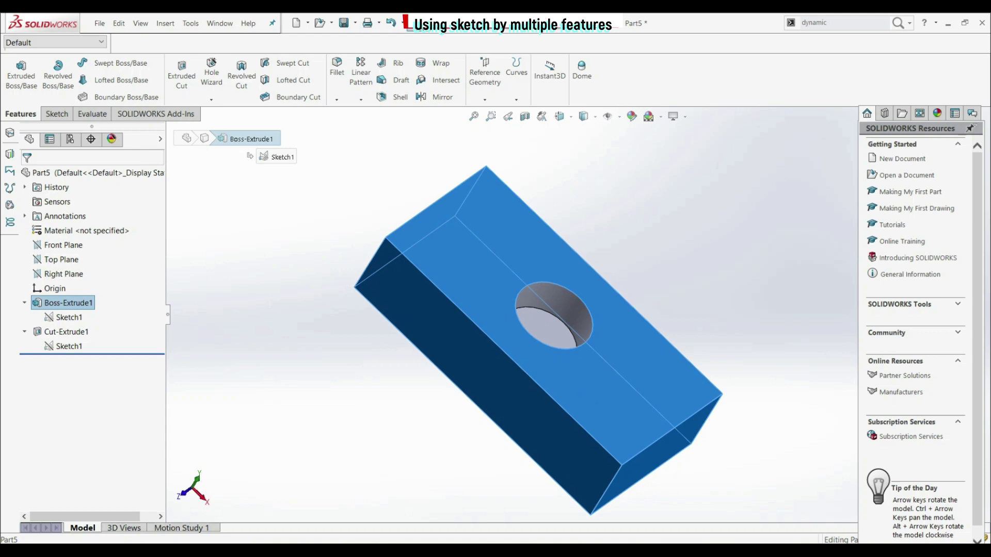
pyautogui.click(67, 303)
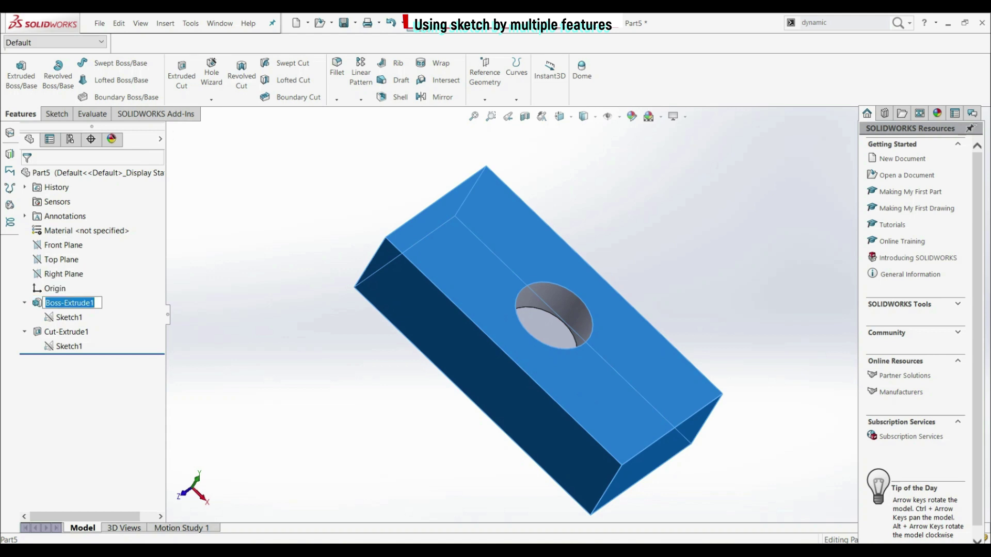
pyautogui.write('Feature')
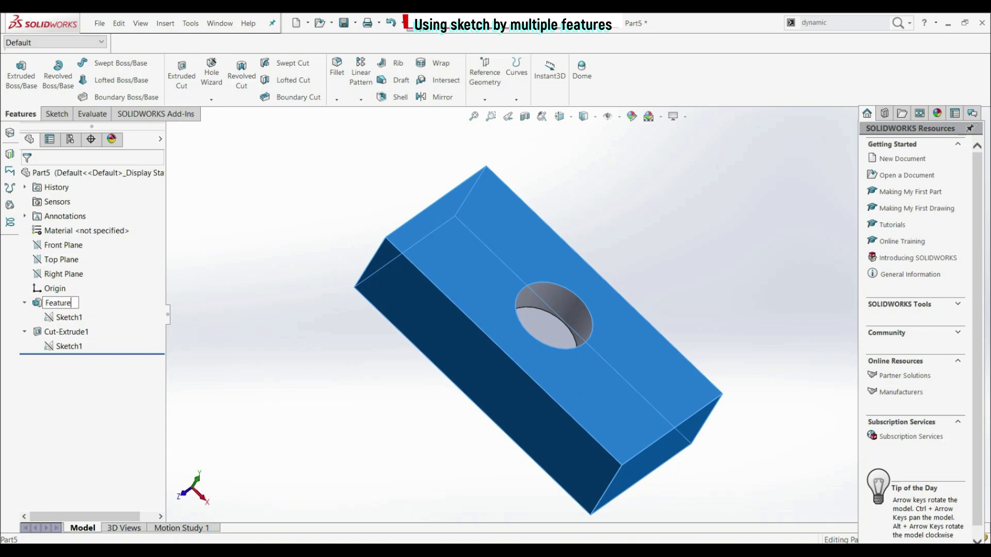
pyautogui.press('Return')
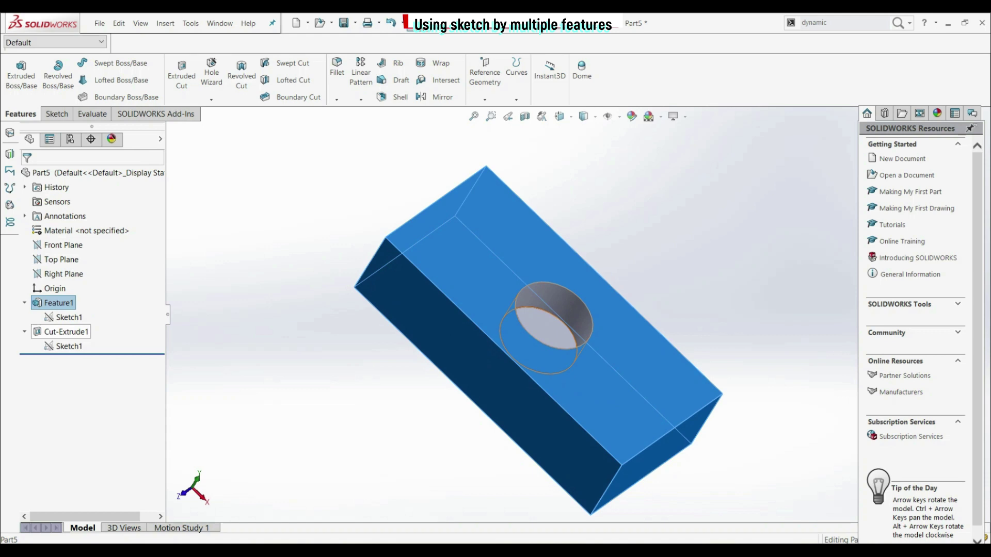
pyautogui.click(60, 331)
pyautogui.click(66, 332)
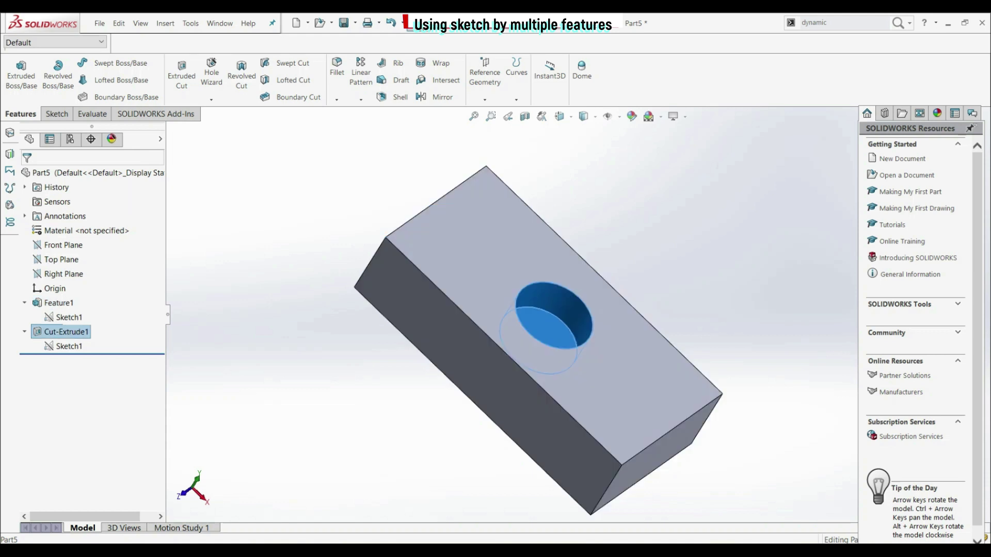
pyautogui.write('Feature2')
pyautogui.press('Return')
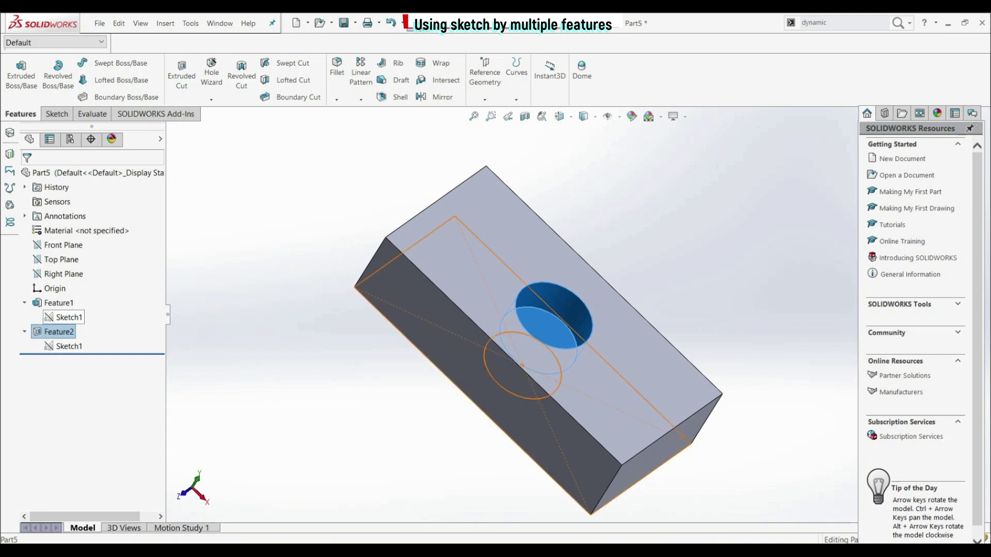
# - Rename the sketch under Feature1 as Sketch1A and check the sketch name under Feature2
pyautogui.click(63, 317)
pyautogui.press('F2')
pyautogui.click(84, 317)
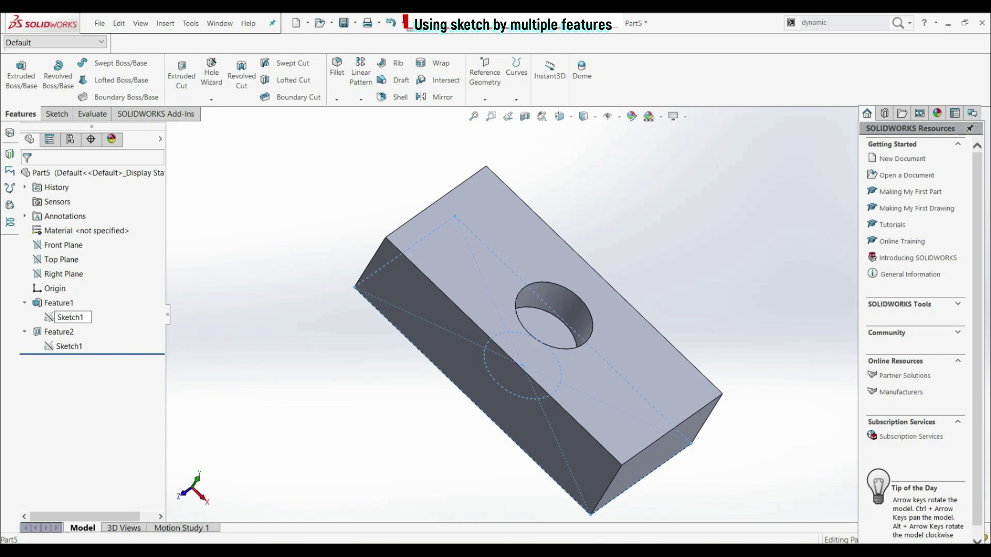
pyautogui.write('A')
pyautogui.press('Return')
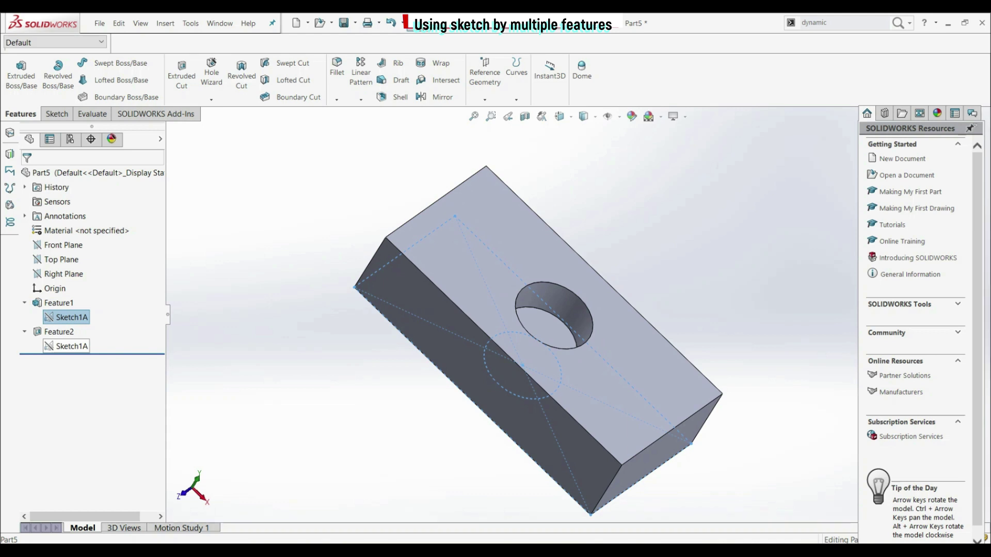
pyautogui.click(72, 347)
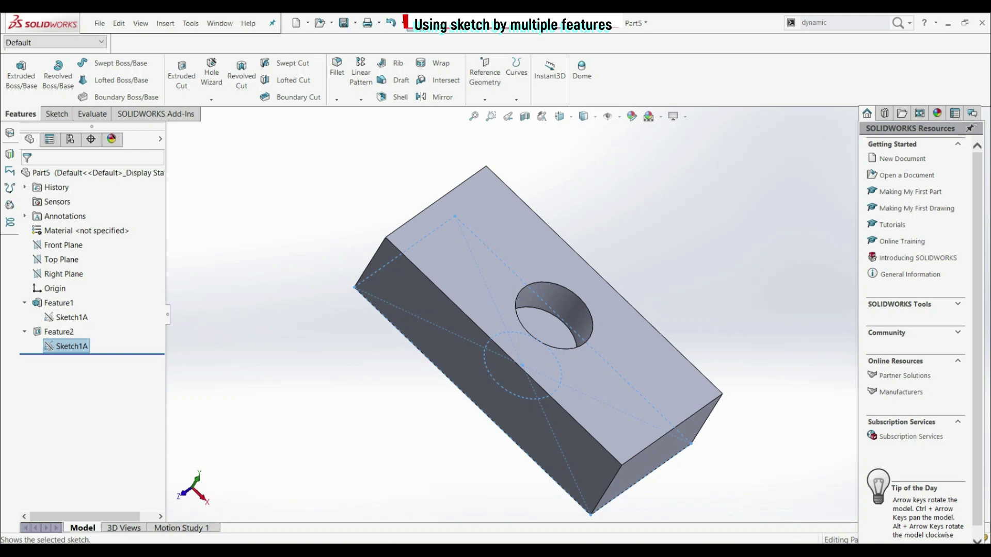
pyautogui.click(71, 347)
# - Edit Sketch1A to add a center rectangle about 22 by 55 mm, level with the origin and left of the circle
pyautogui.click(62, 317)
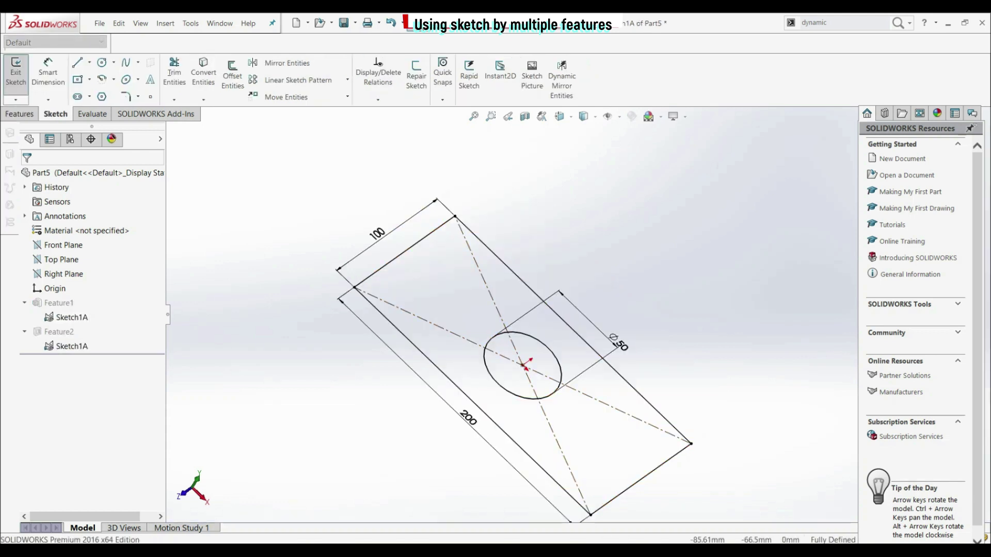
pyautogui.click(561, 117)
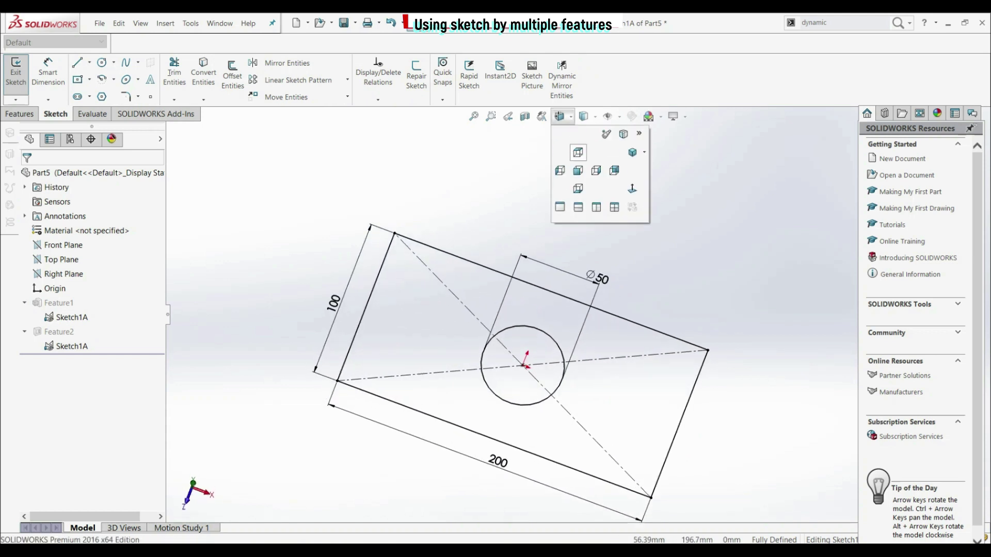
pyautogui.click(632, 188)
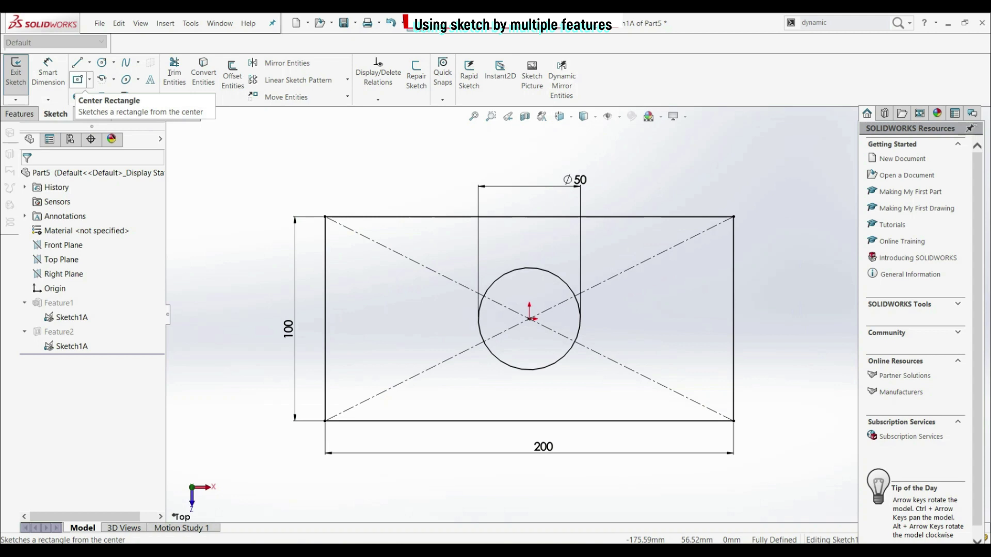
pyautogui.click(78, 80)
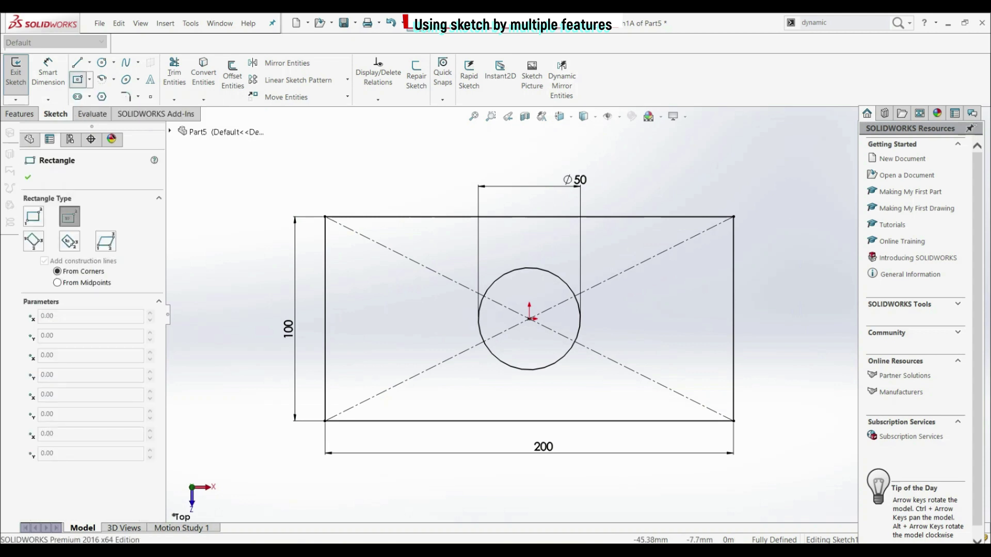
pyautogui.click(392, 319)
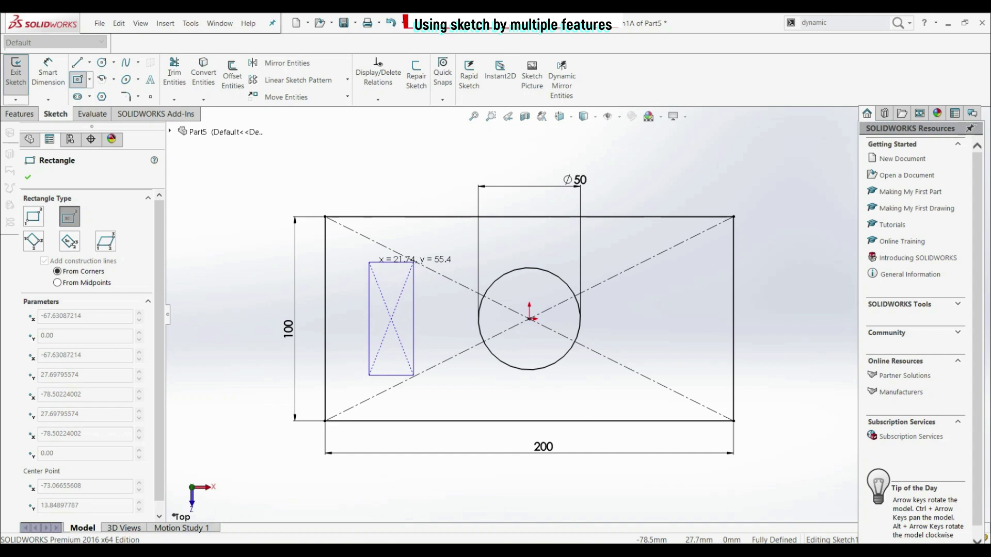
pyautogui.click(413, 262)
pyautogui.press('Escape')
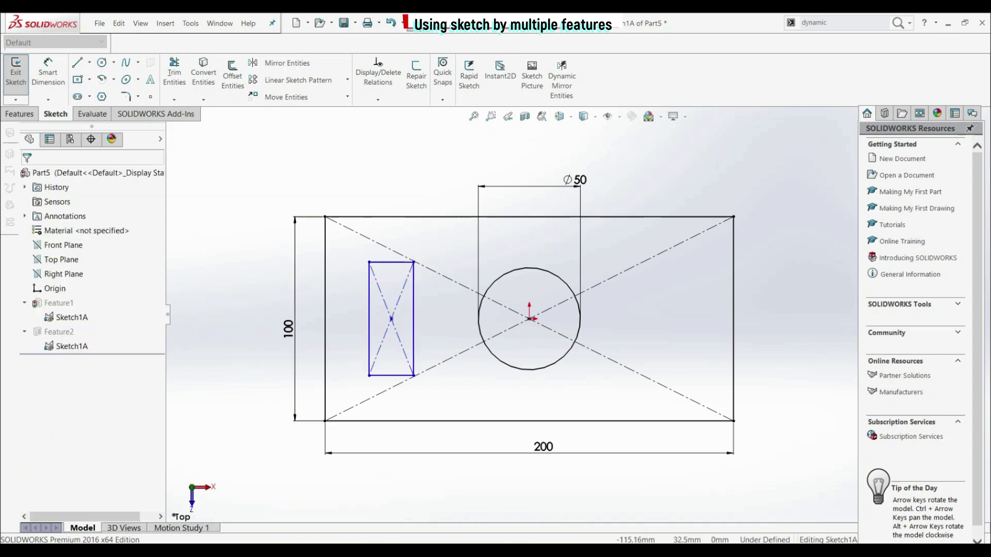
pyautogui.click(15, 74)
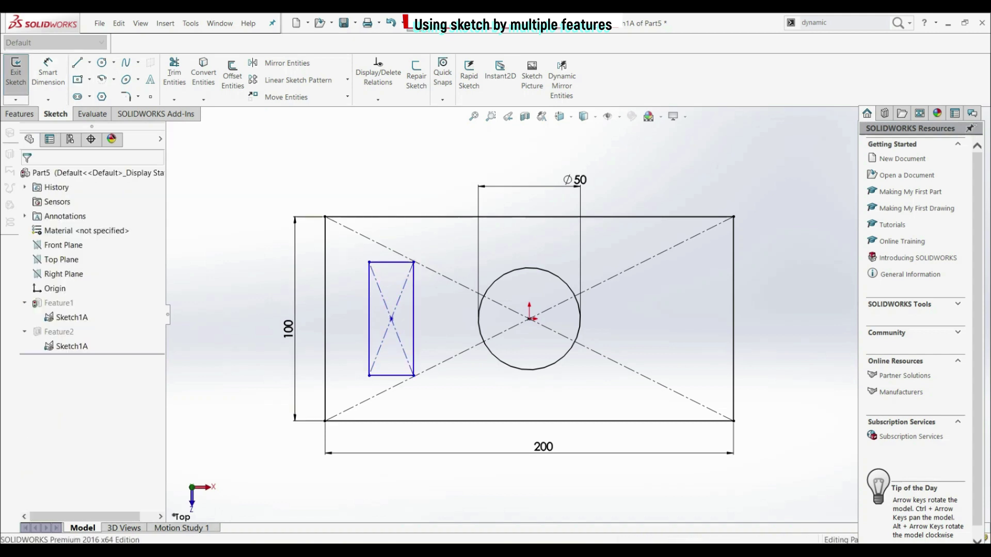
# - Edit Feature1 to add the small rectangle's region to its selected contours, filling the rectangular opening in the block
pyautogui.moveTo(398, 289); pyautogui.dragTo(410, 217, button='middle')
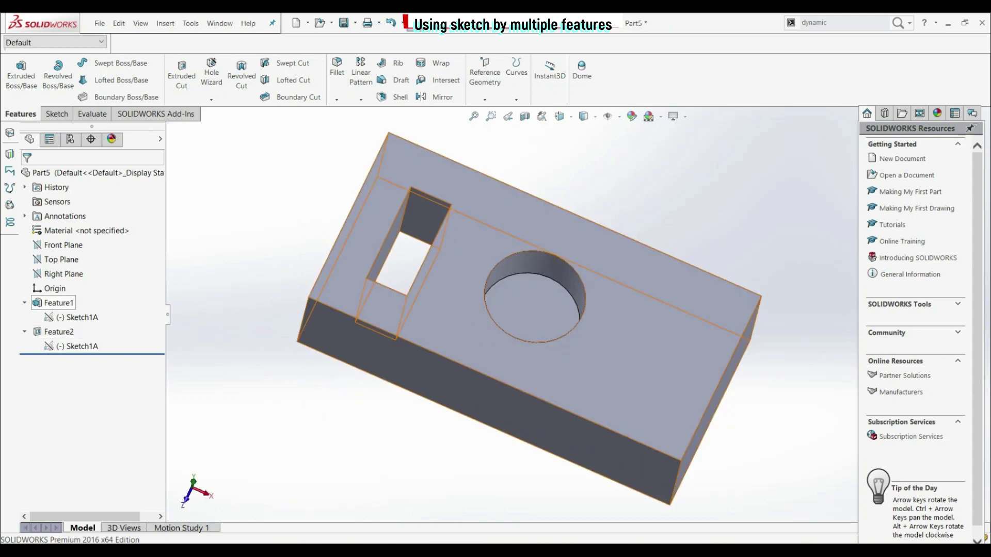
pyautogui.click(54, 303)
pyautogui.click(79, 275)
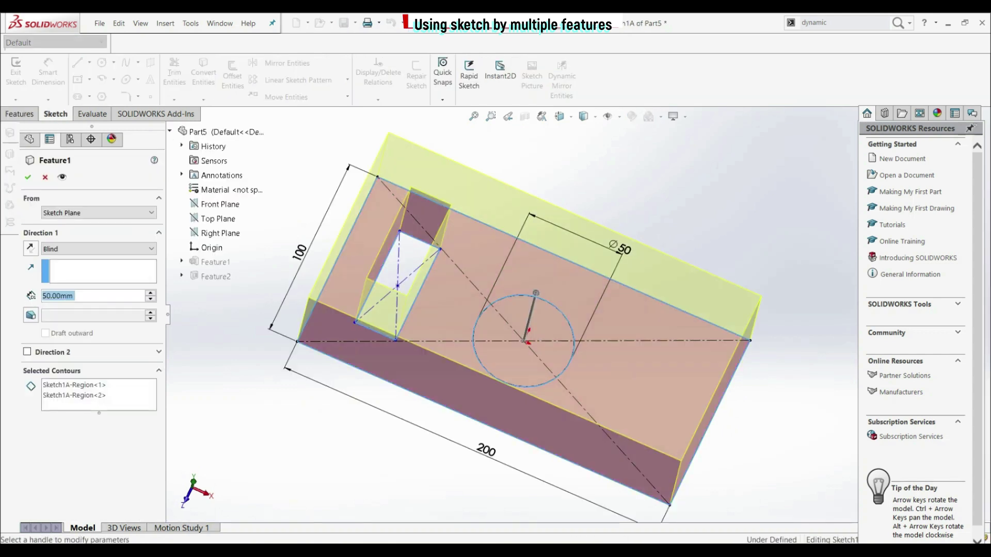
pyautogui.click(98, 396)
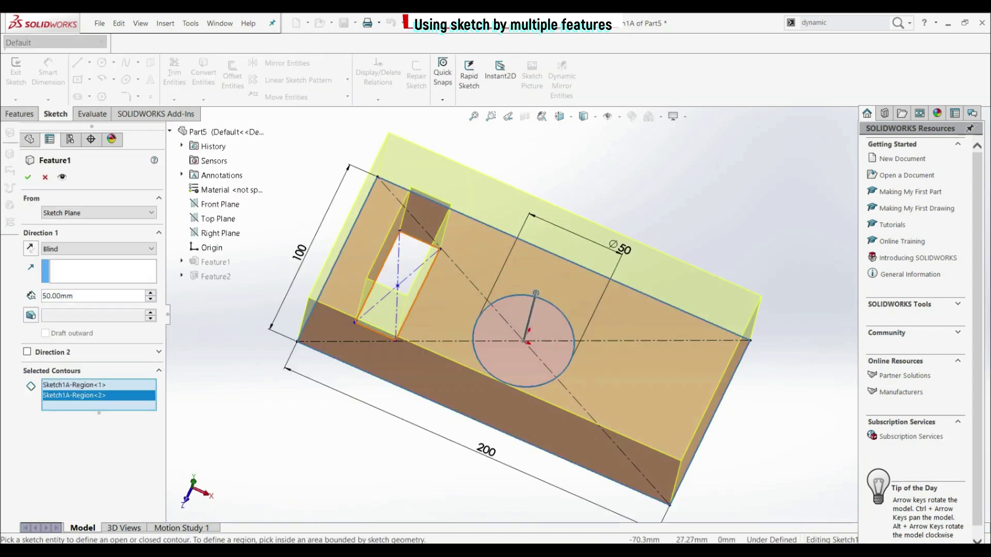
pyautogui.click(399, 263)
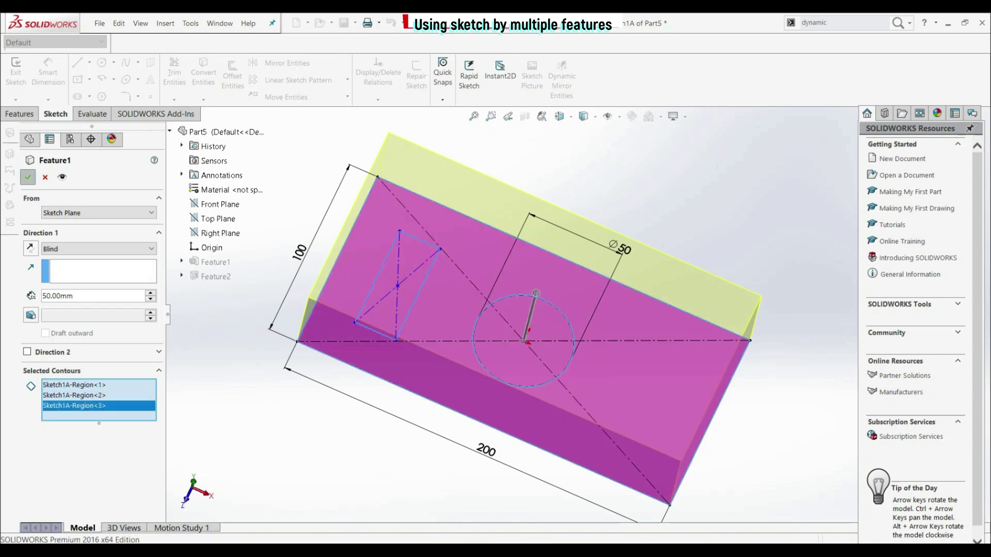
pyautogui.click(28, 177)
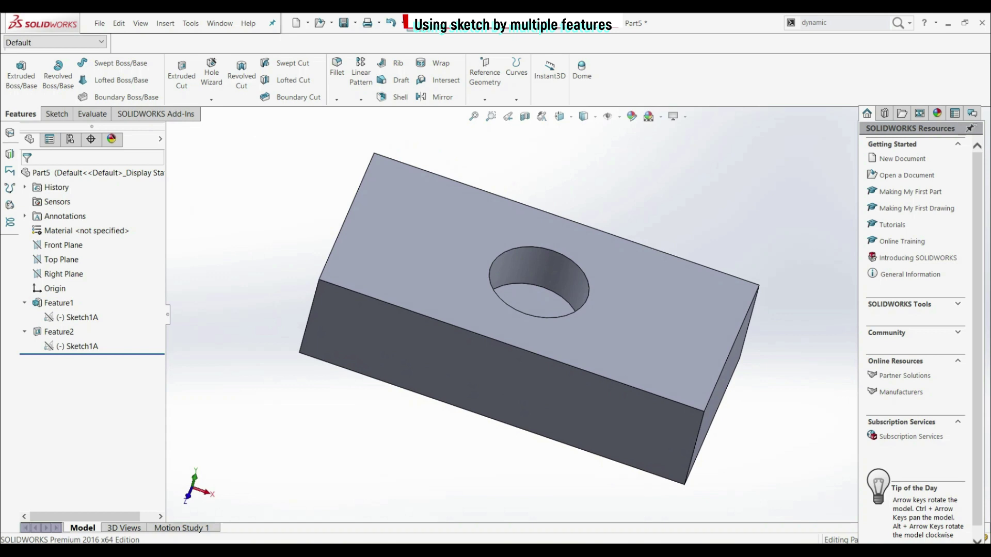
# - Start a Boss-Extrude from Sketch1A and replace its default contour selection with only the small rectangle's region
pyautogui.click(78, 346)
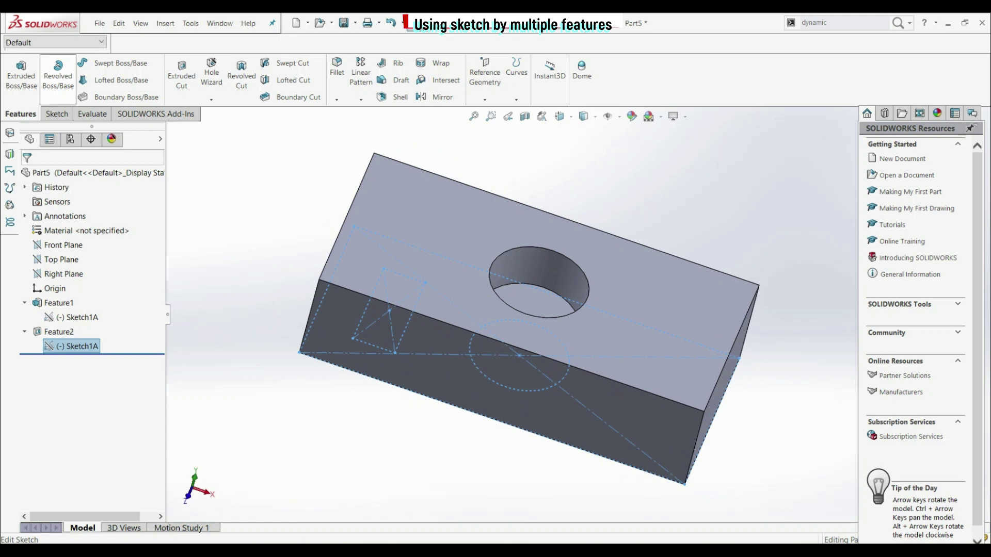
pyautogui.click(21, 72)
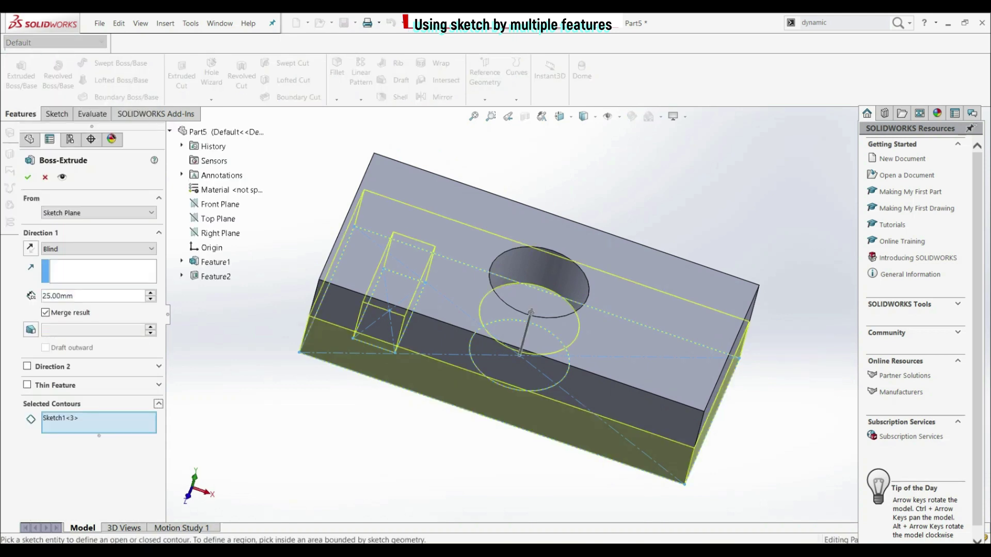
pyautogui.rightClick(66, 417)
pyautogui.click(96, 437)
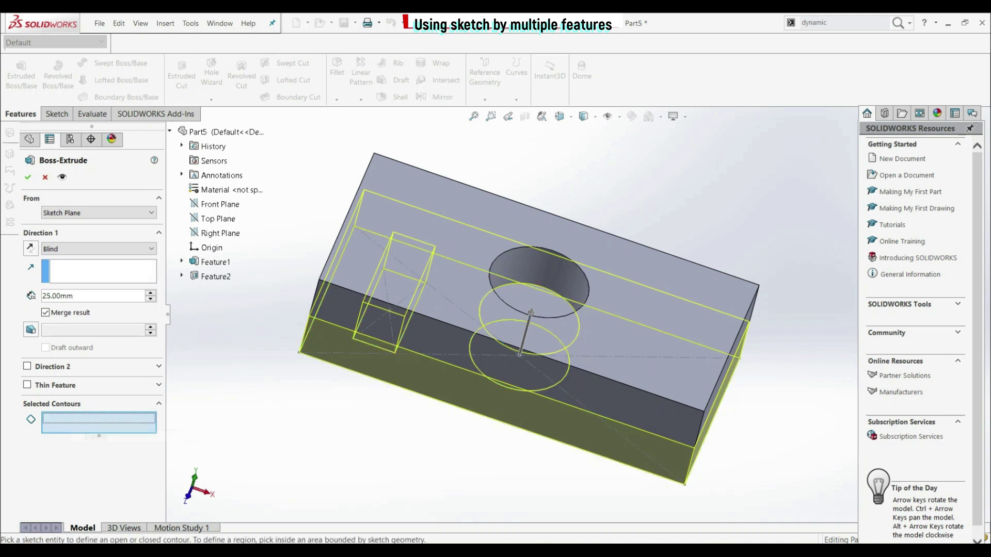
pyautogui.click(390, 310)
pyautogui.moveTo(389, 311)
pyautogui.mouseDown(button='middle')
pyautogui.moveTo(389, 278)
pyautogui.moveTo(390, 300)
pyautogui.mouseUp(button='middle')
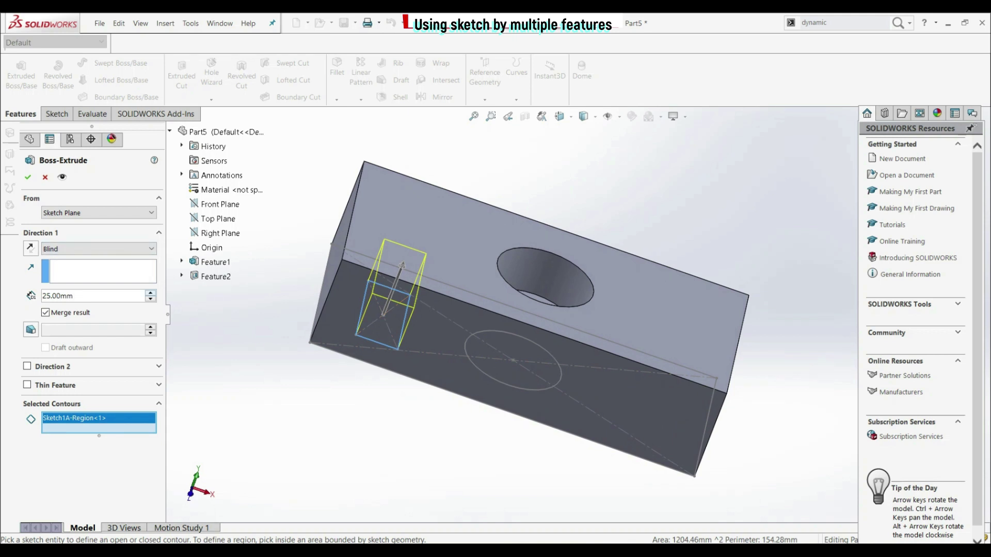
# - Extrude the small rectangle's region with a blind depth of 100 mm, merged with the block
pyautogui.click(150, 292)
pyautogui.click(150, 292)
pyautogui.click(150, 292)
pyautogui.click(150, 292)
pyautogui.click(150, 293)
pyautogui.click(151, 292)
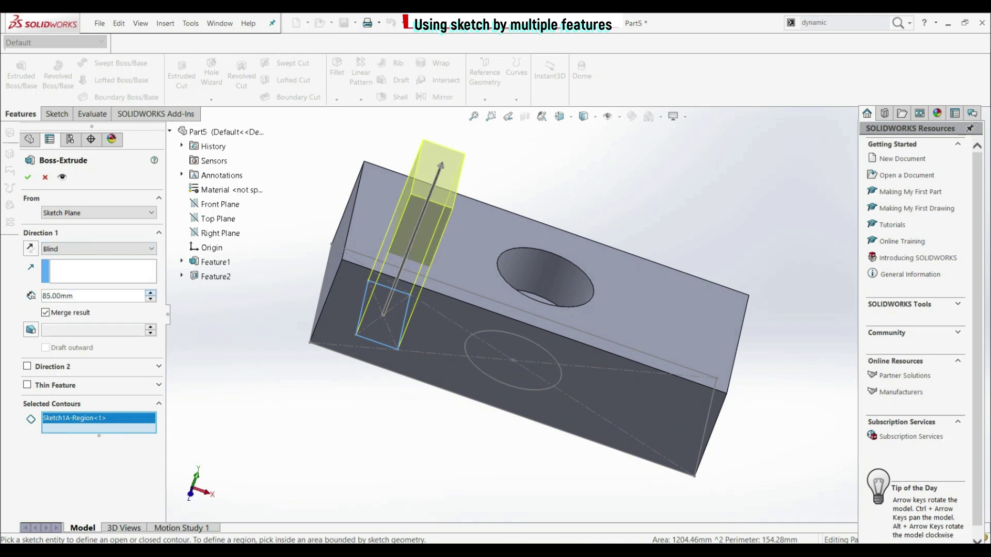
pyautogui.click(150, 292)
pyautogui.scroll(1, 92, 296)
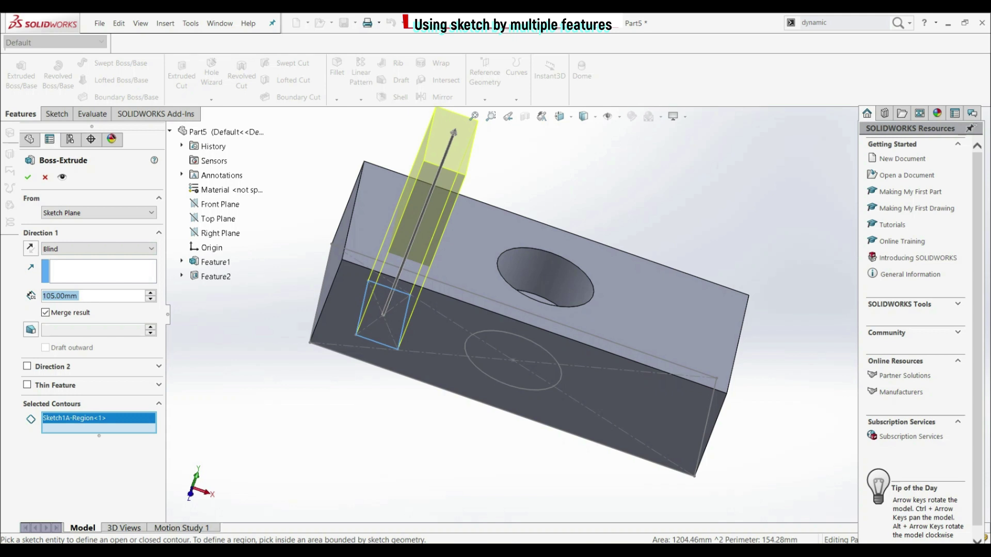
pyautogui.scroll(-1, 93, 295)
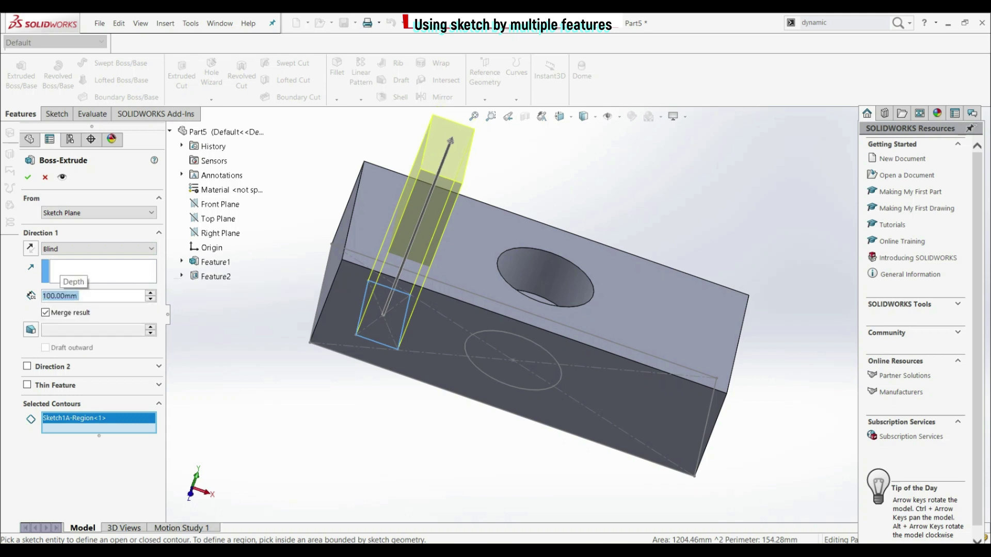
pyautogui.click(28, 177)
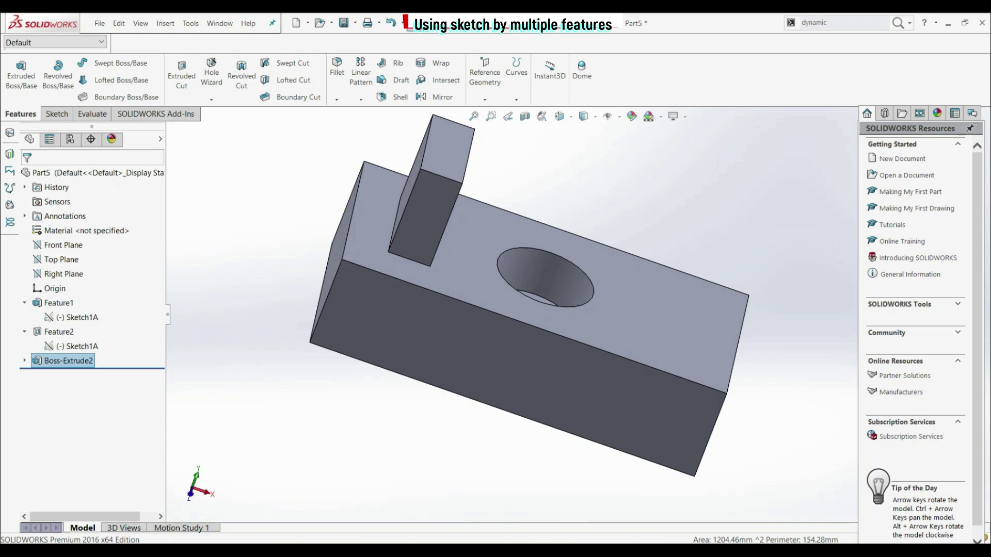
# - Check which sketch the new rectangular boss uses and view its contours on the model
pyautogui.click(25, 360)
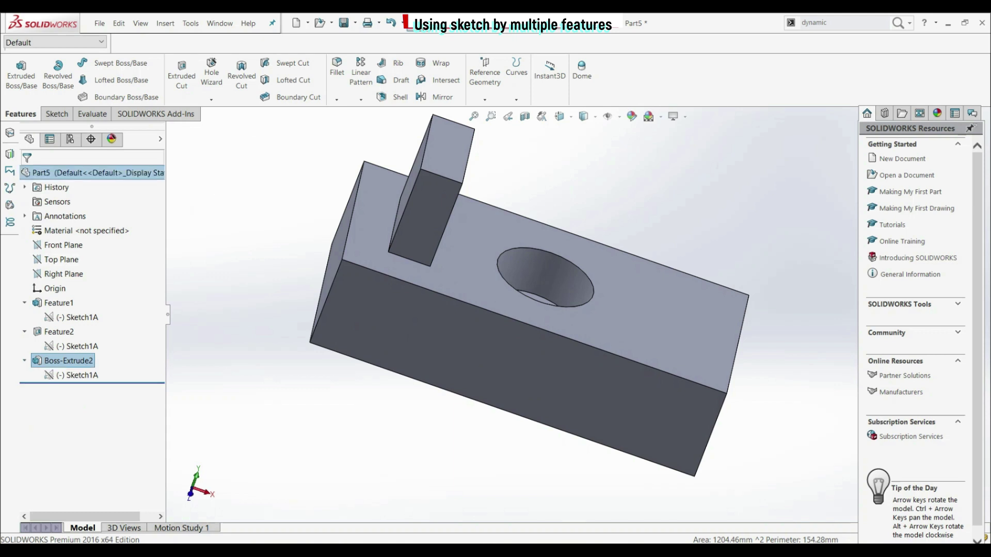
pyautogui.click(77, 375)
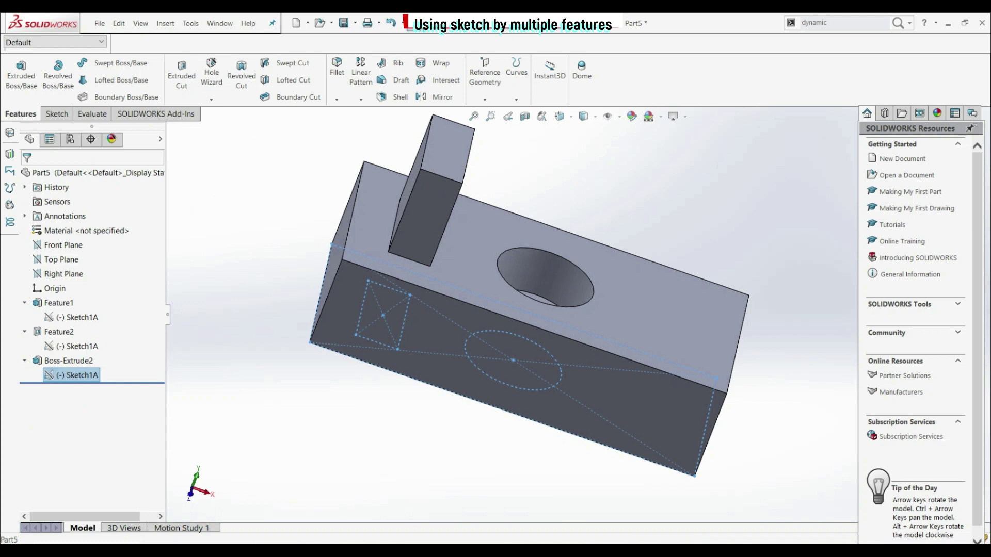
pyautogui.moveTo(583, 279); pyautogui.dragTo(567, 320, button='middle')
pyautogui.scroll(2, 570, 320)
pyautogui.scroll(-2, 651, 124)
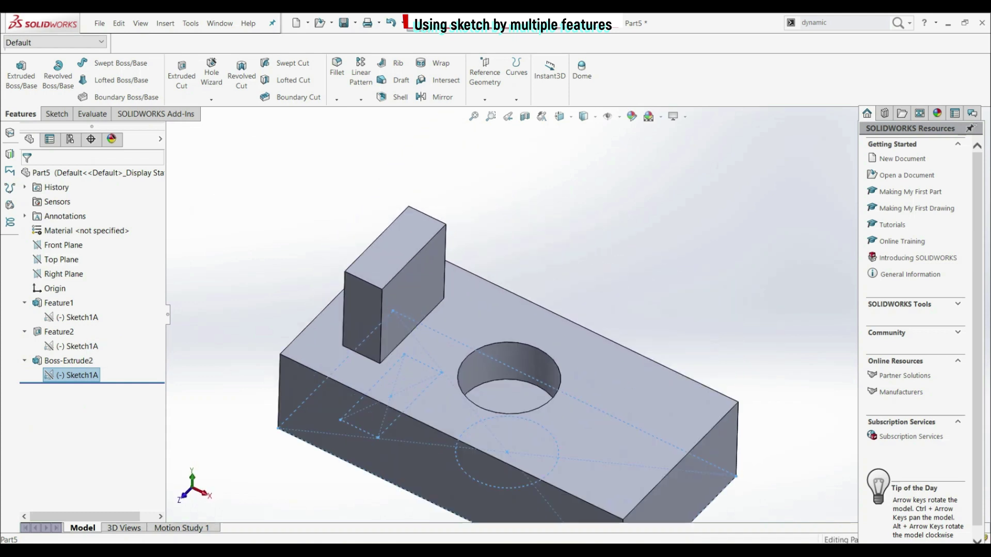